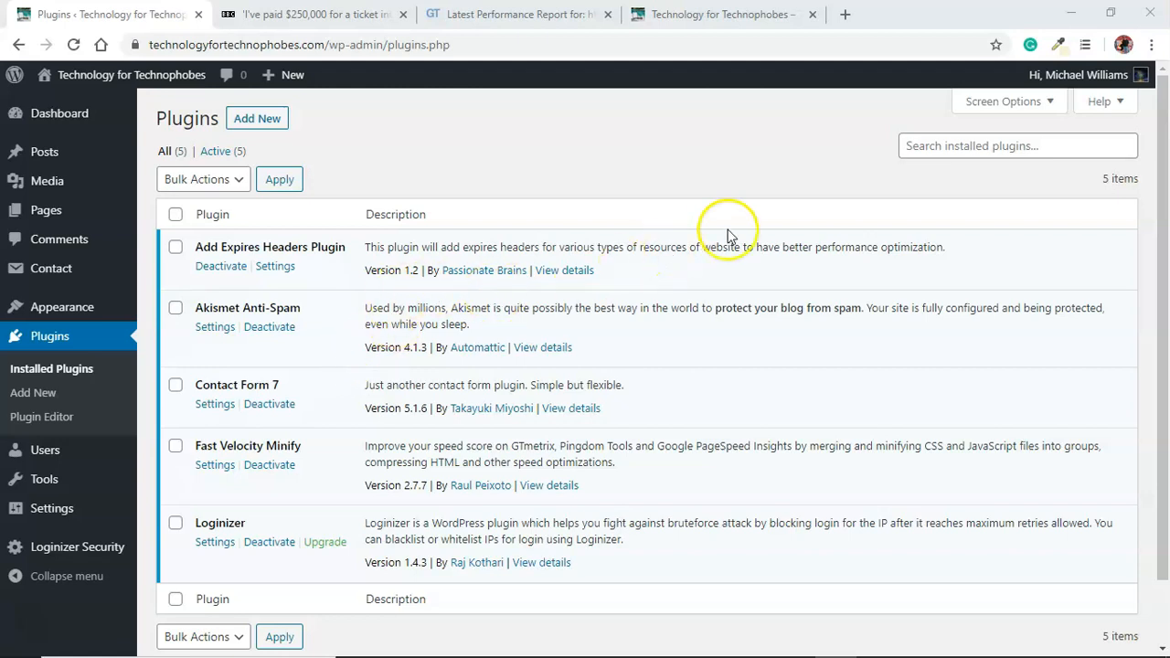
Search the plugin directory for "yoast", and install and activate the Yoast SEO plugin
click(264, 126)
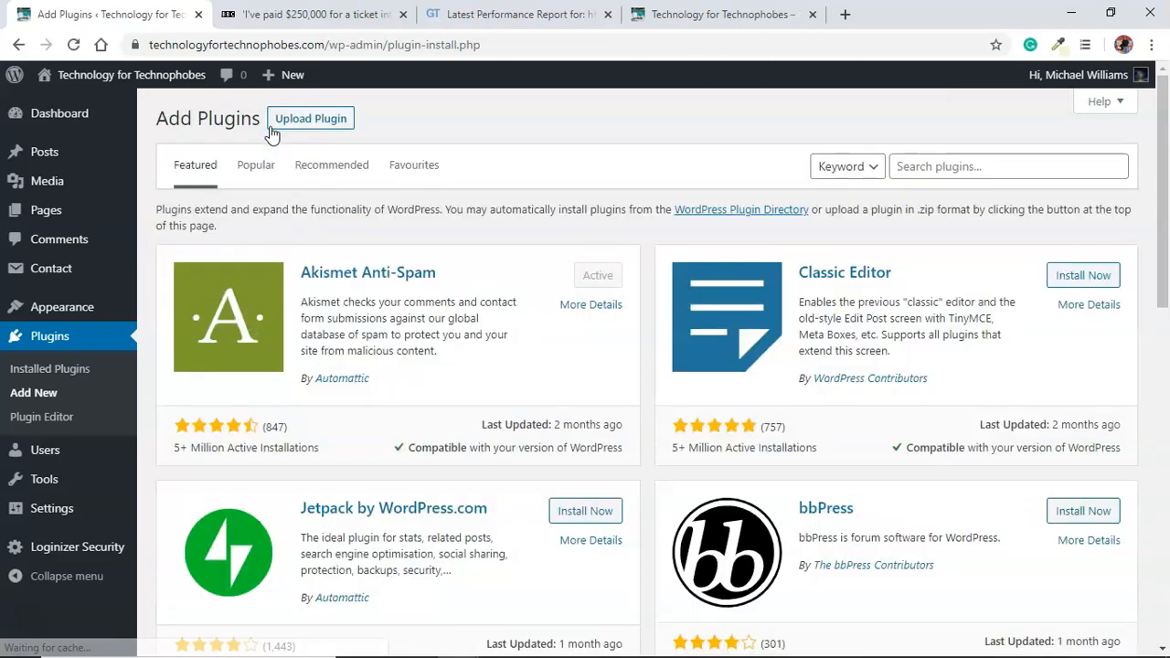
click(913, 162)
text(yoast)
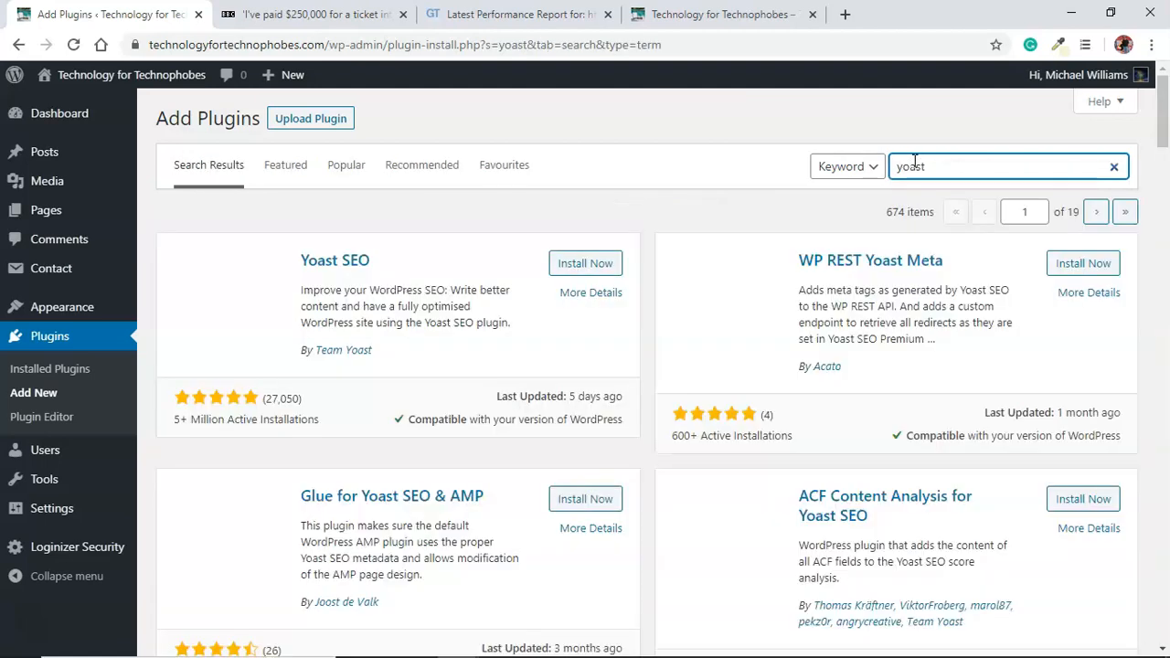
click(605, 265)
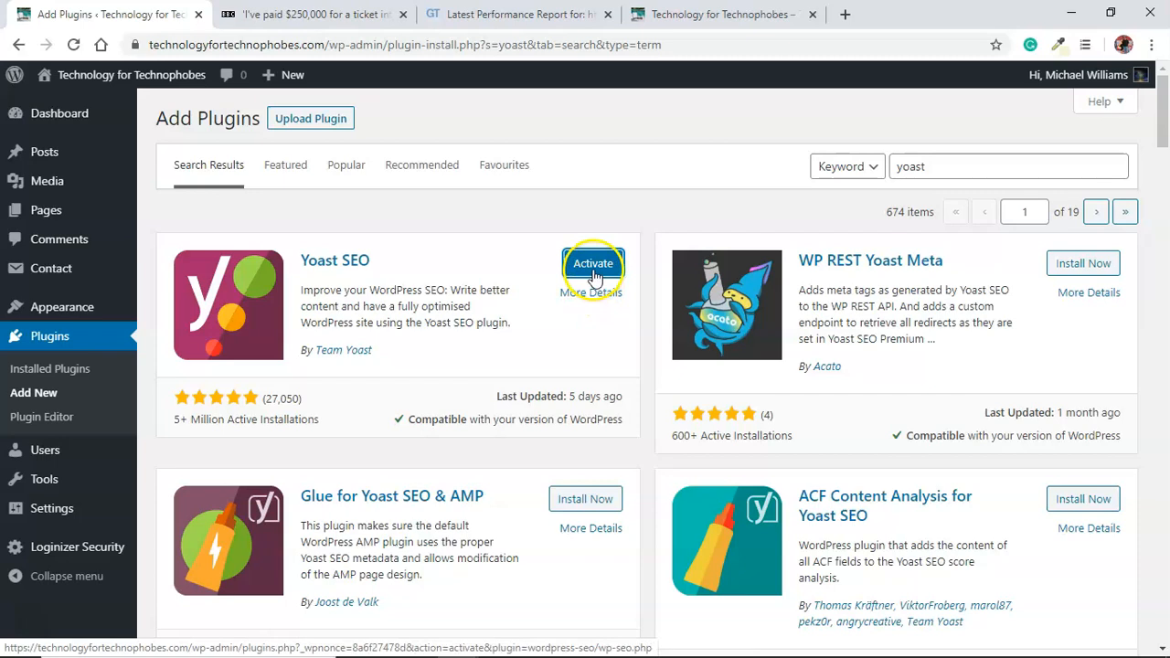
click(595, 271)
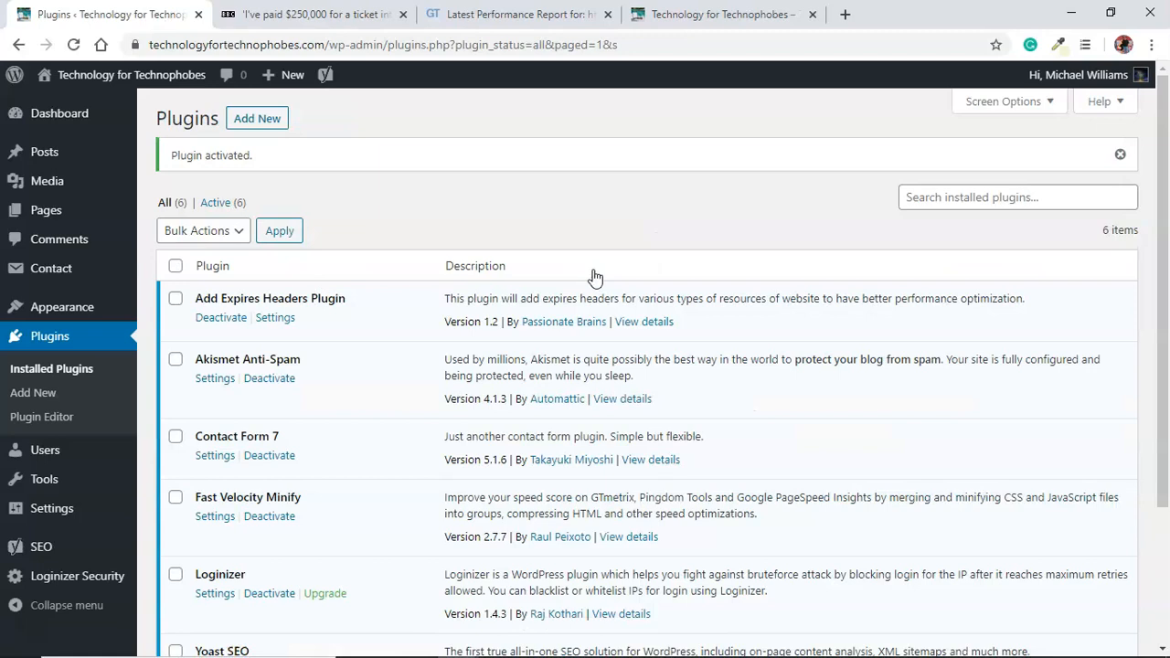
View the General page of the Yoast SEO plugin's settings and return to the installed plugins list
scroll(594, 276, down, 3)
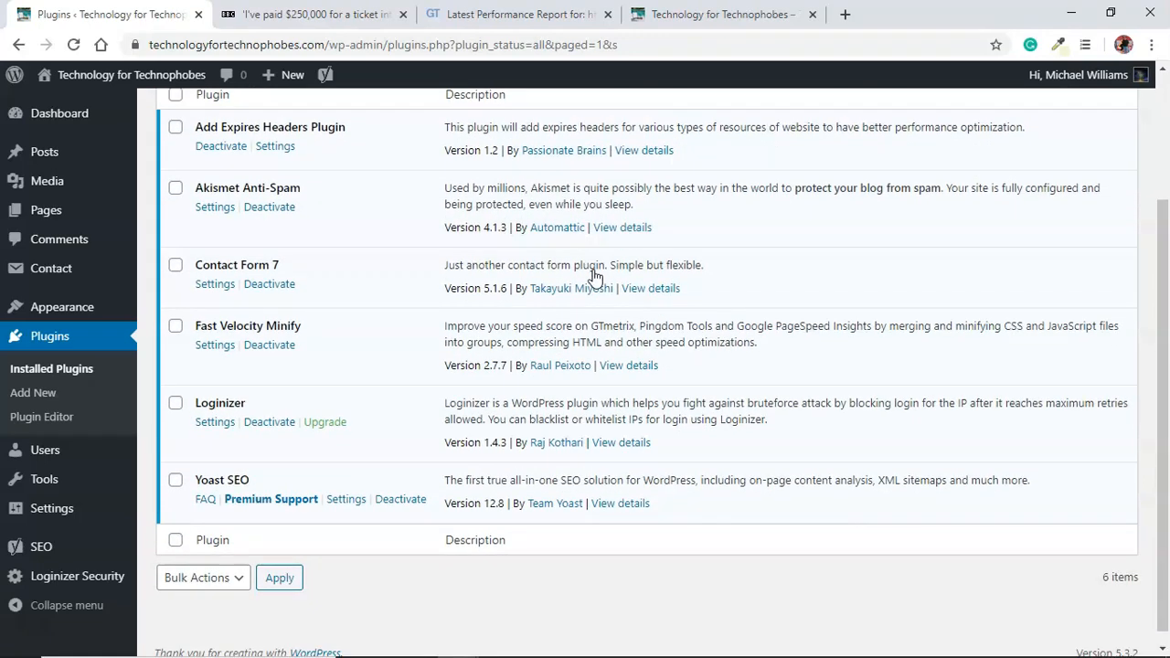
click(346, 501)
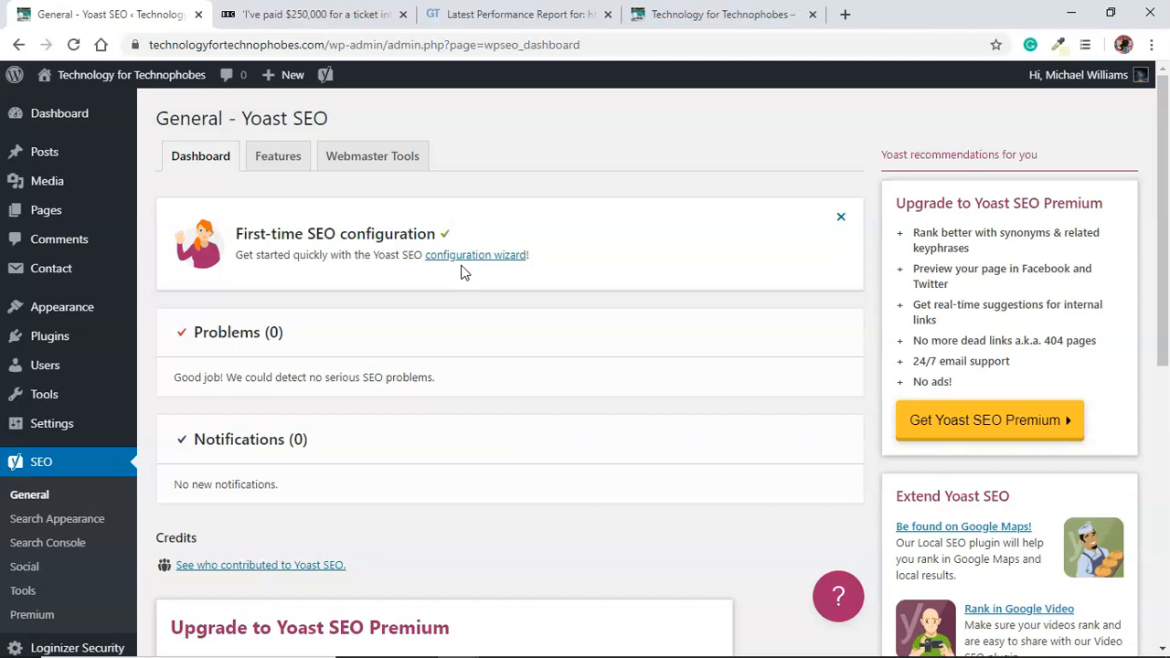
click(433, 318)
click(62, 345)
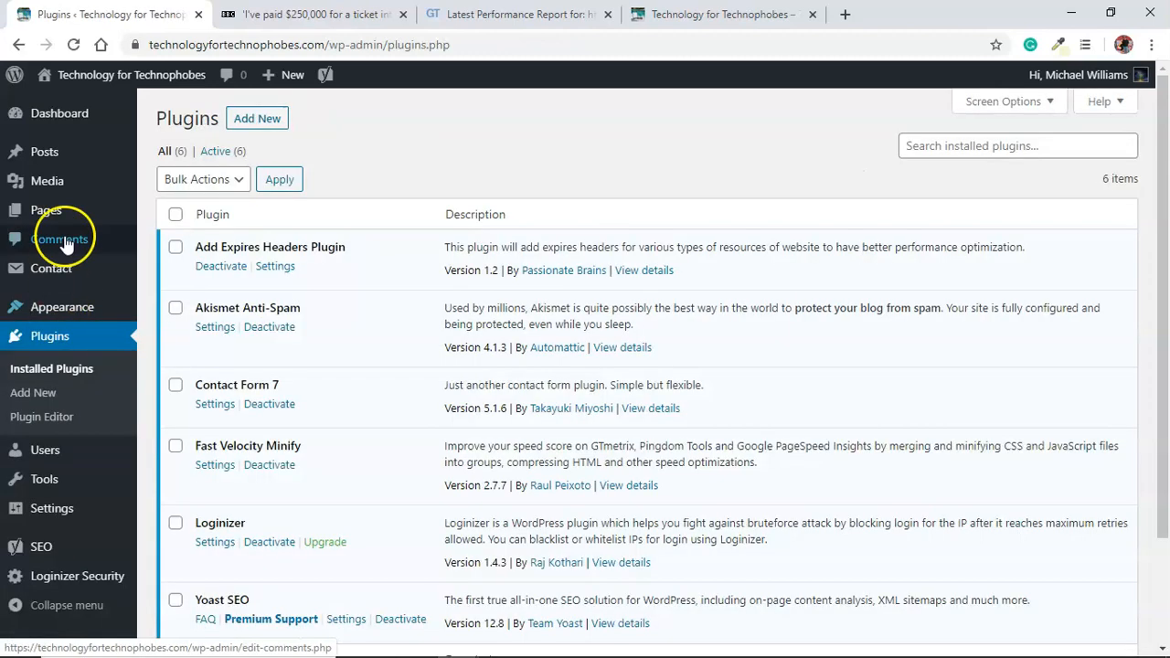
Open the Privacy Policy page for editing and set its Yoast SEO focus keyphrase to "Privacy Policy"
mouse_move(56, 218)
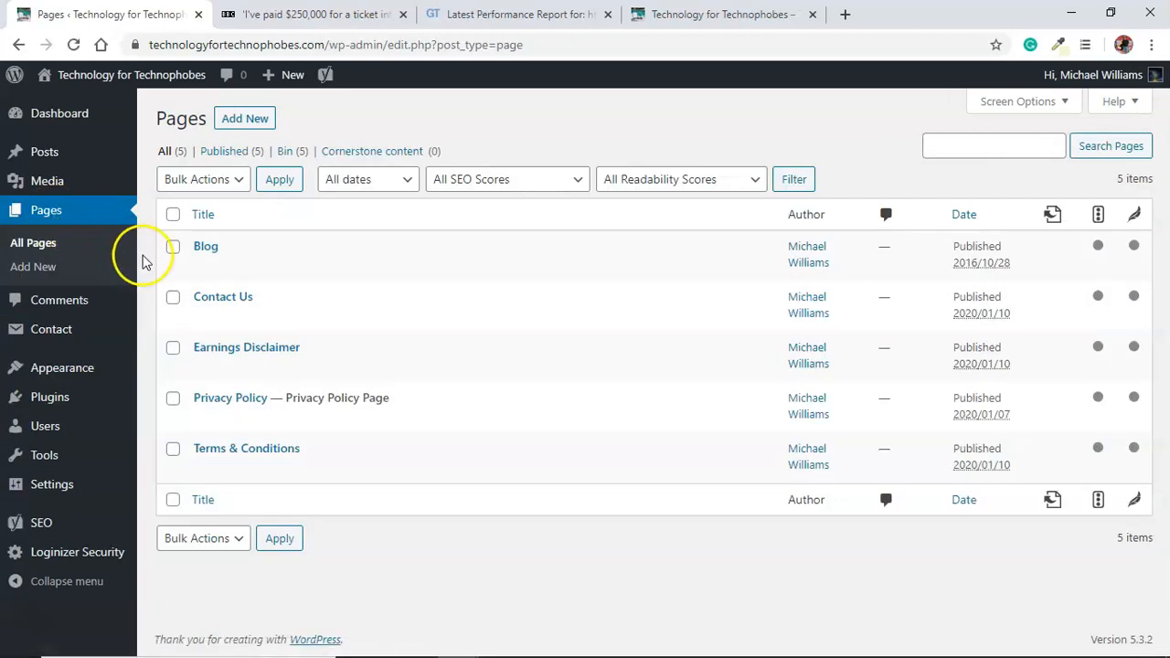
click(230, 398)
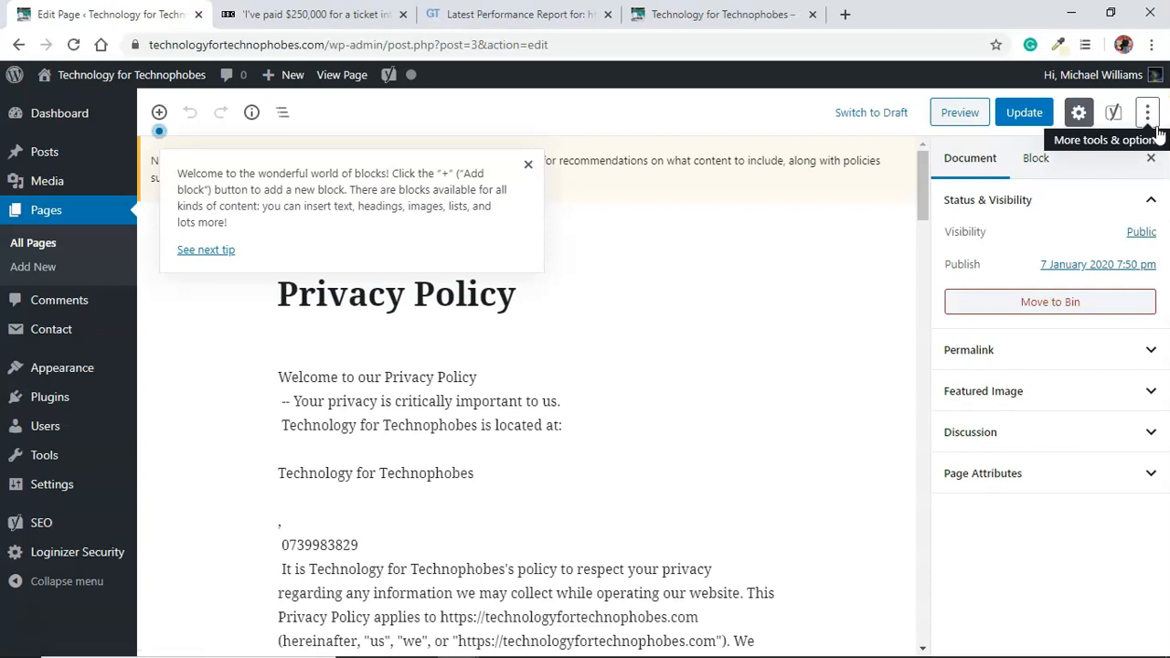
click(921, 210)
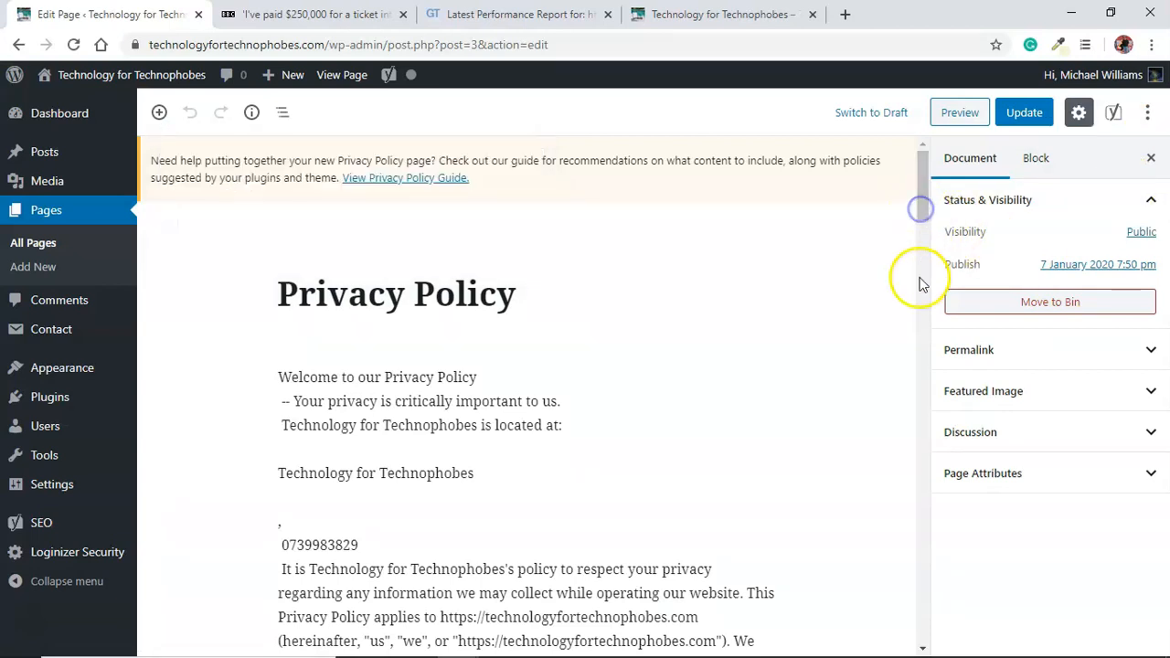
click(924, 197)
click(927, 358)
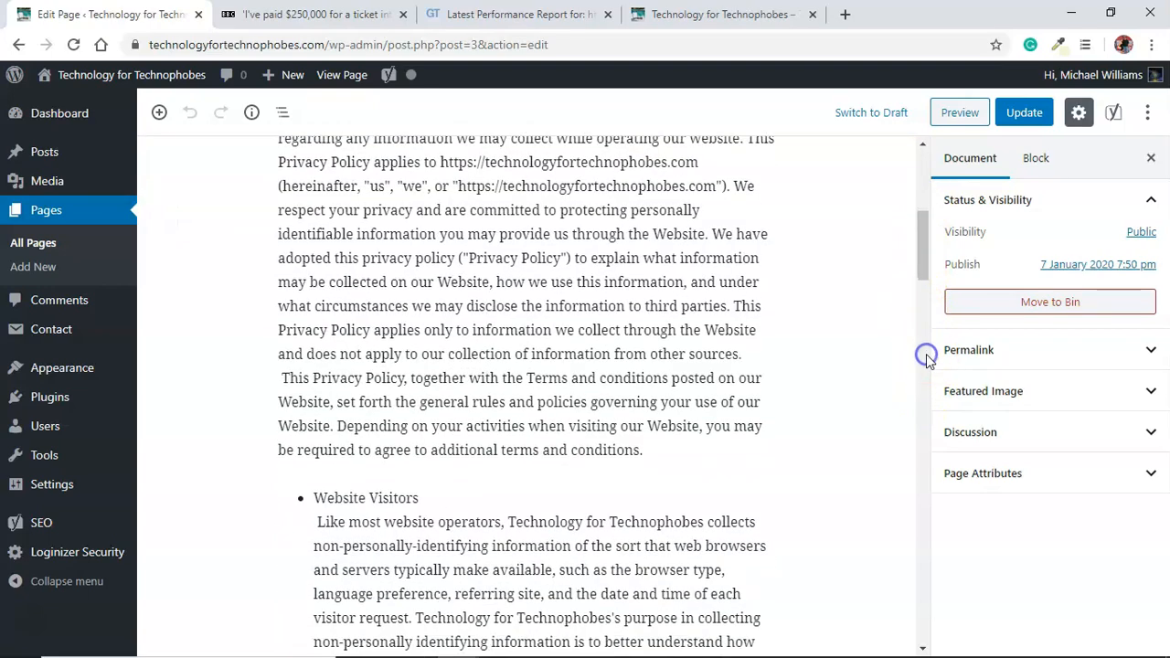
click(926, 553)
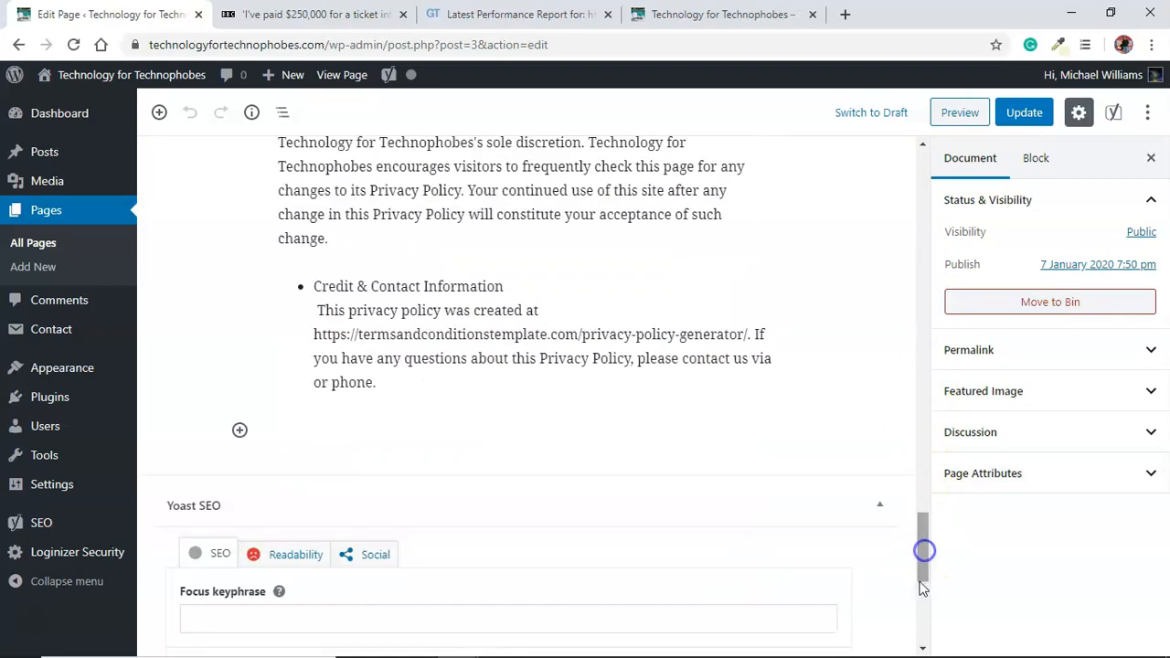
click(924, 629)
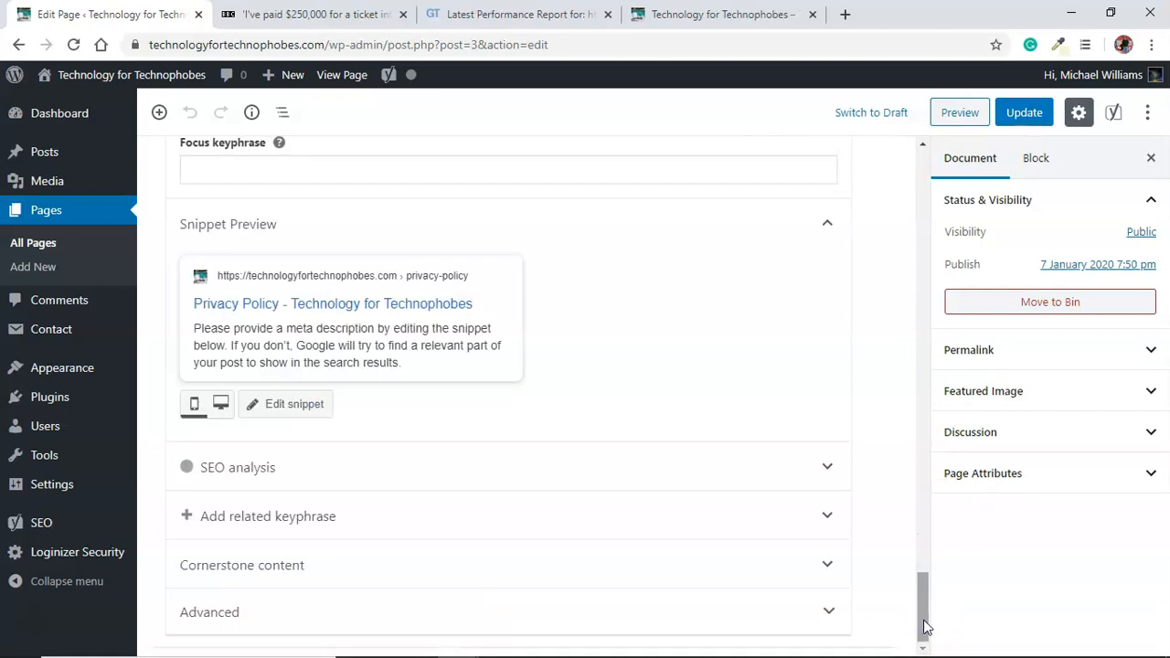
click(924, 564)
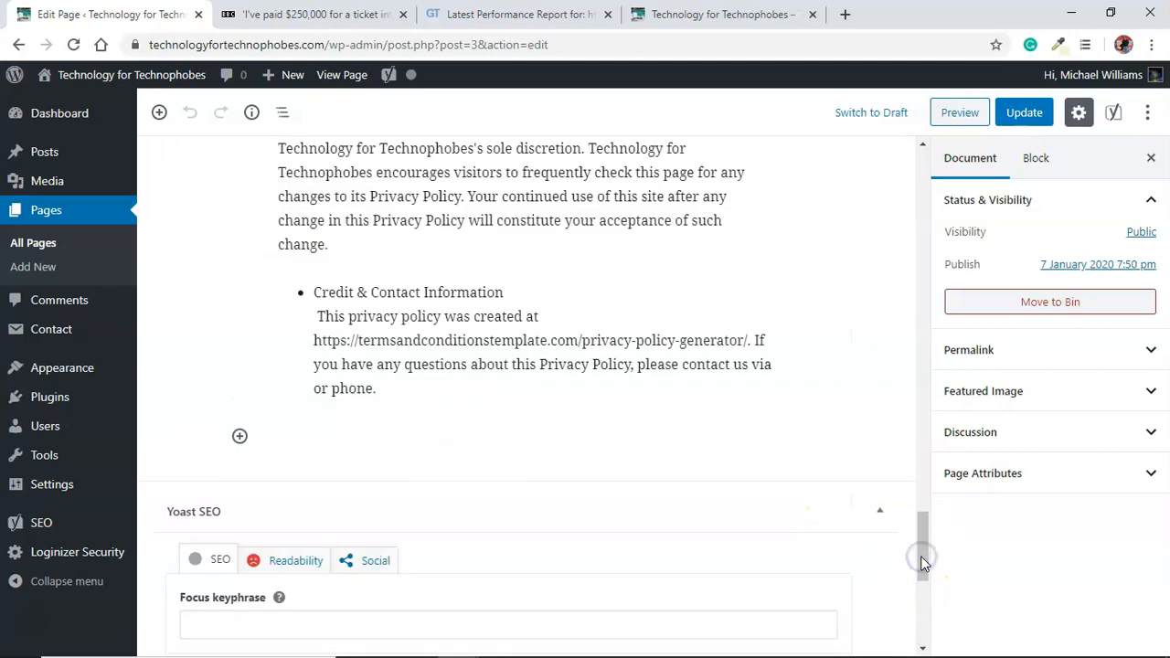
drag(925, 568, 925, 612)
click(427, 210)
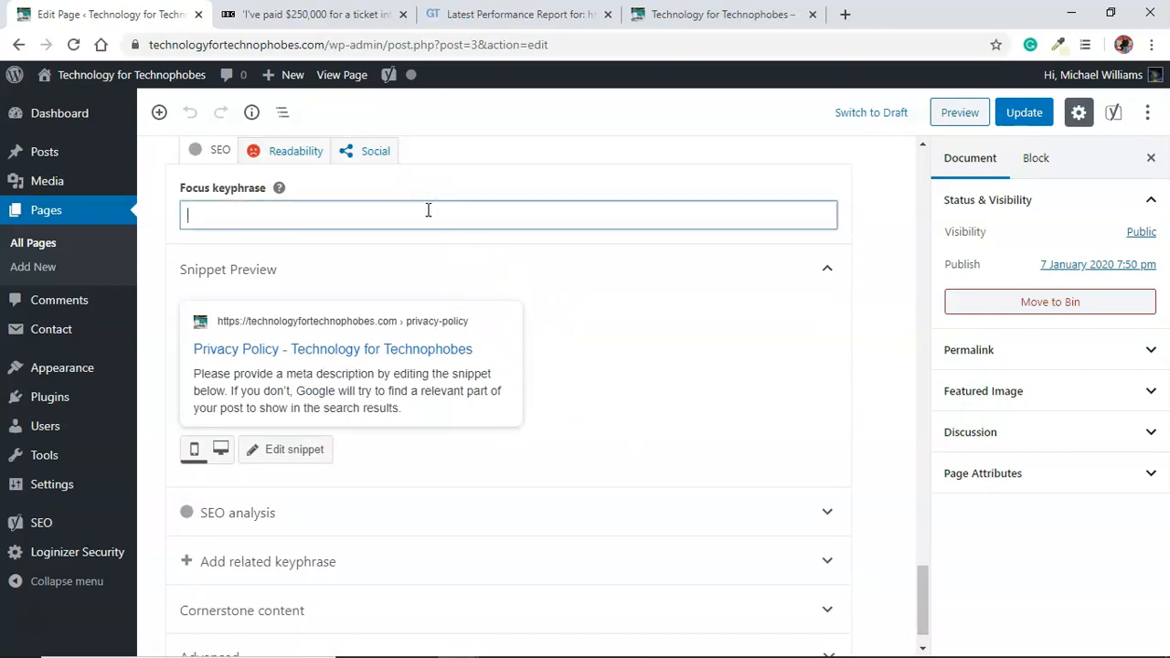
text(Privacy Policy)
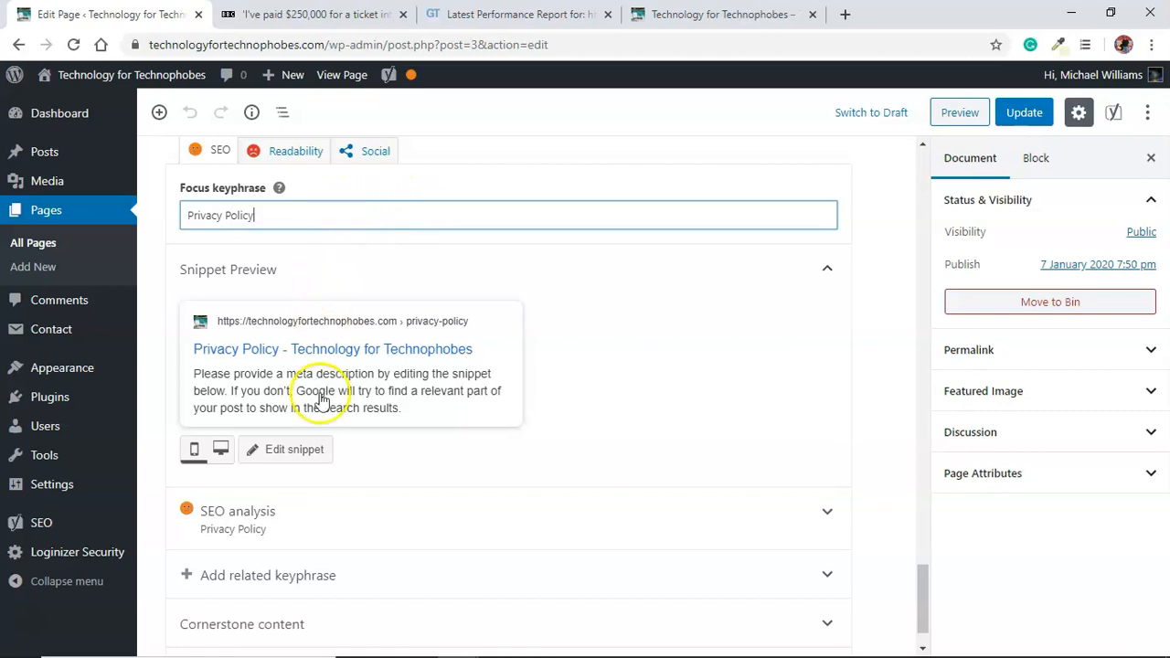
Review the Yoast SEO analysis results and the readability analysis for the Privacy Policy page
click(329, 527)
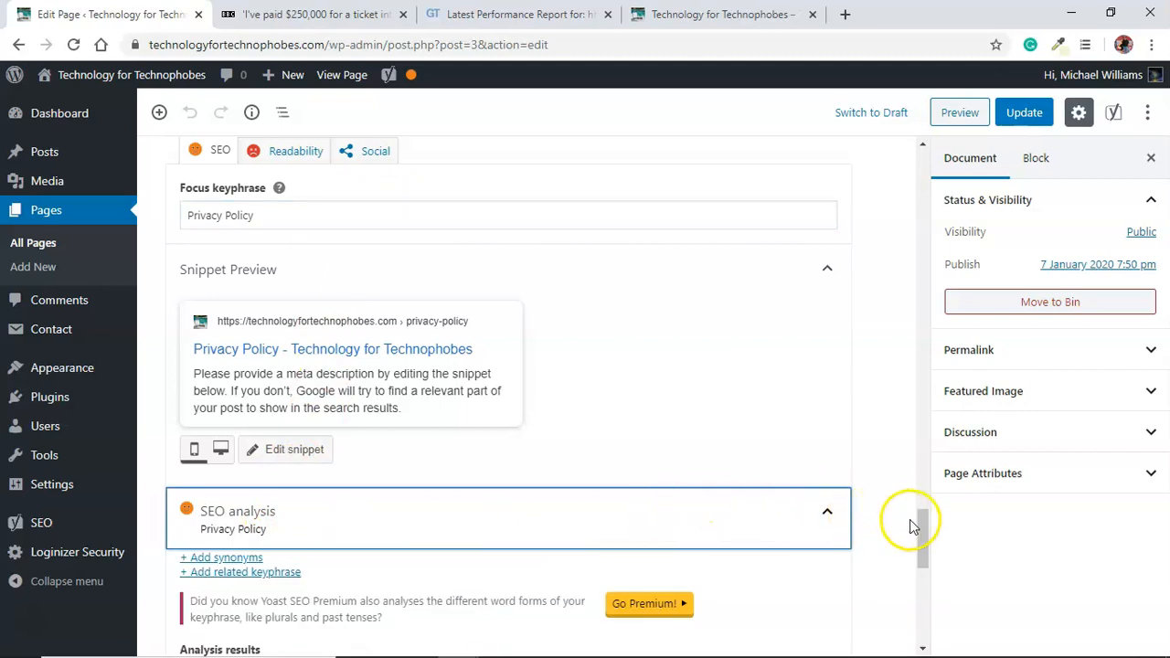
drag(921, 531, 920, 594)
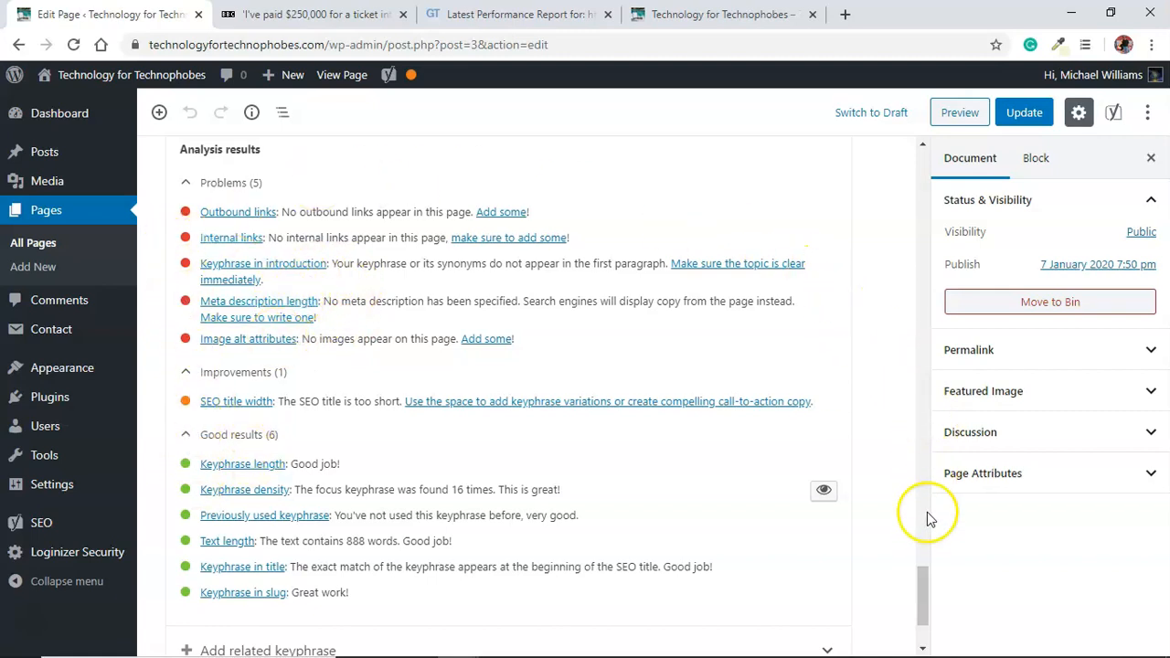
drag(922, 591, 914, 514)
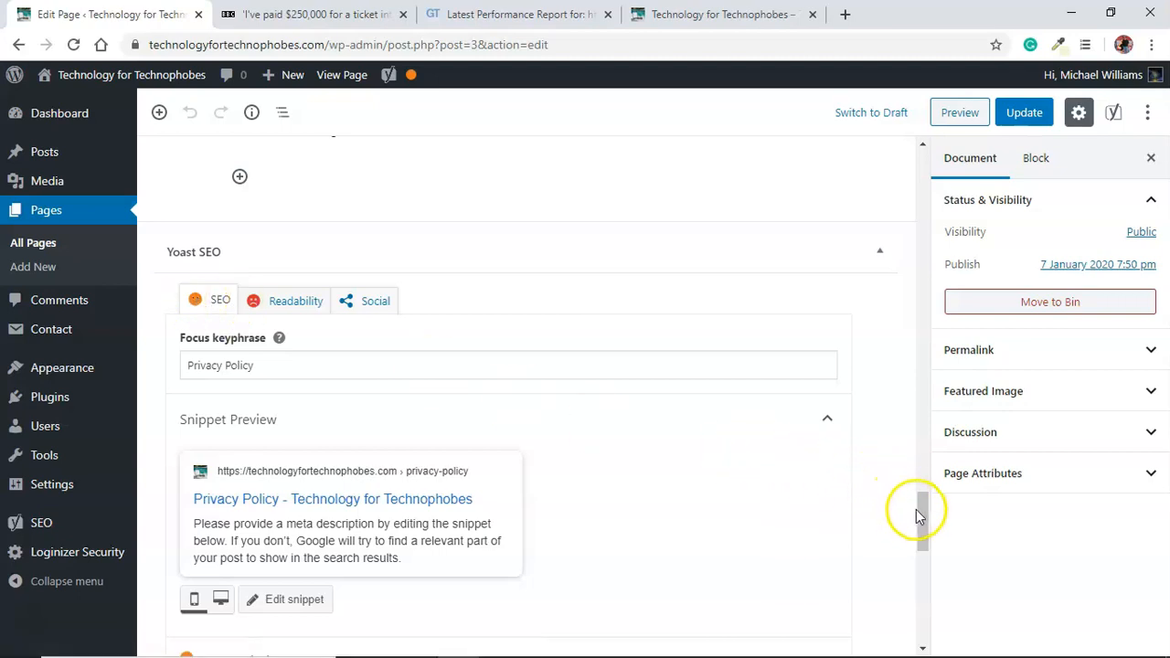
drag(922, 526, 924, 600)
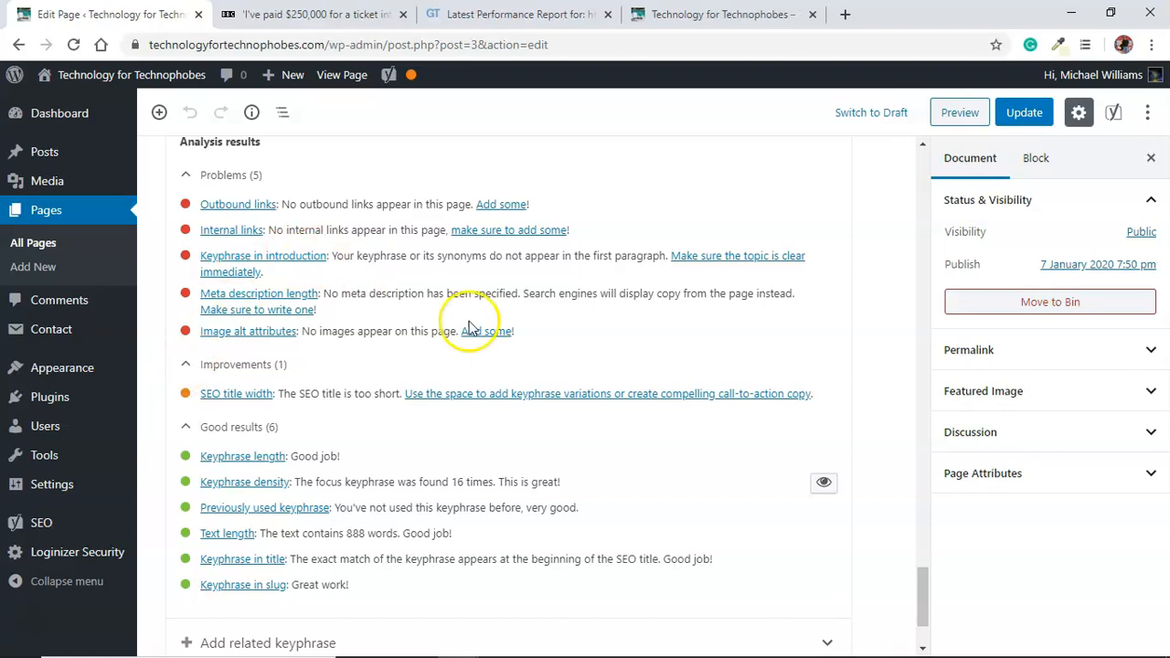
drag(920, 596, 930, 517)
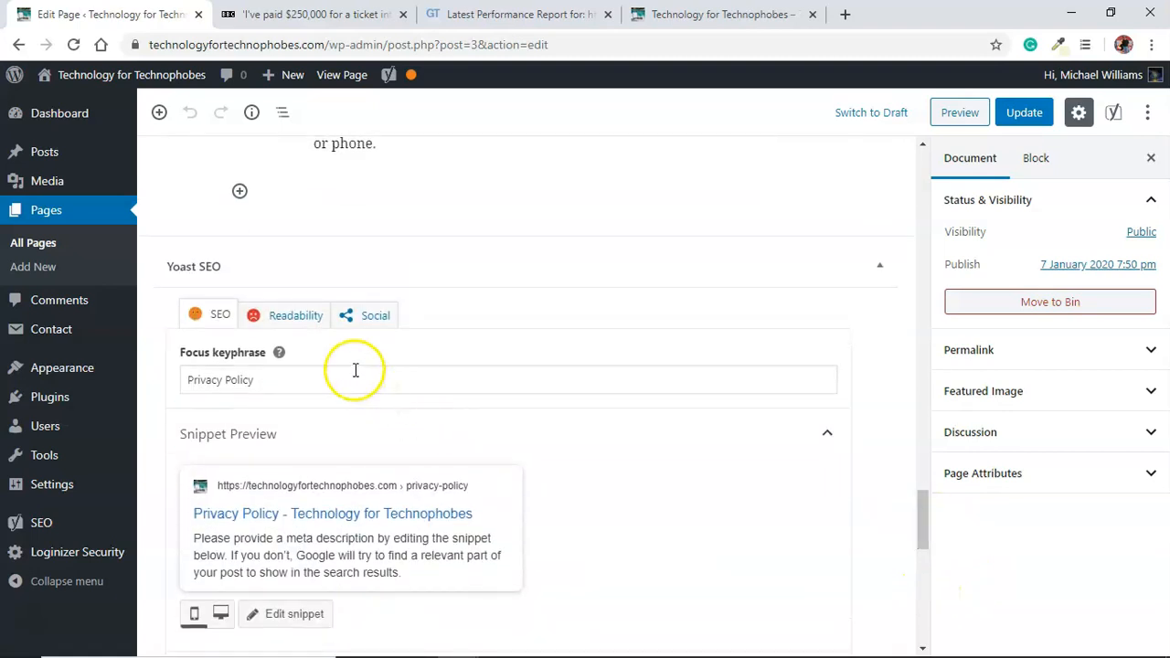
click(311, 321)
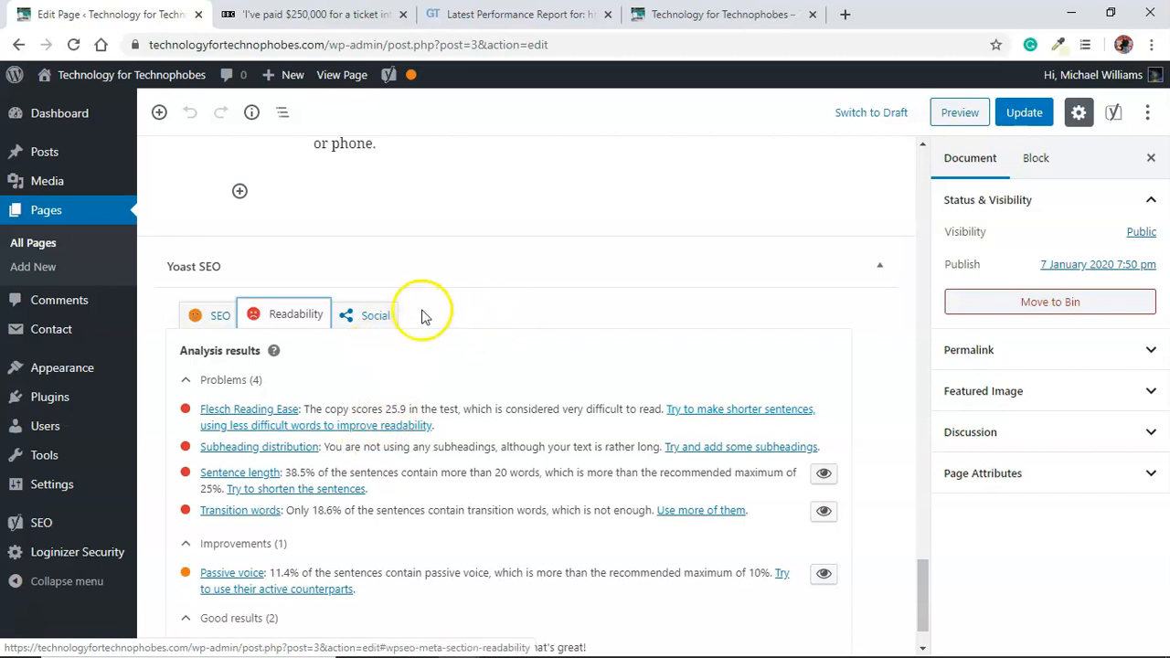
Return to the installed plugins and search them for "google"
mouse_move(47, 400)
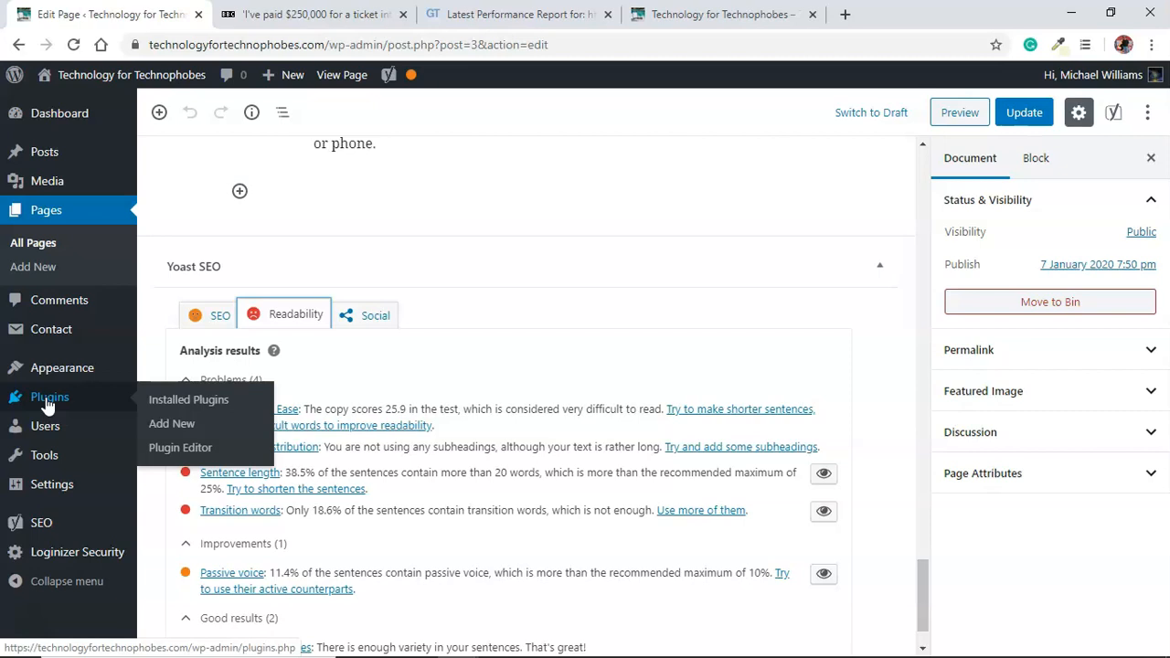
click(48, 399)
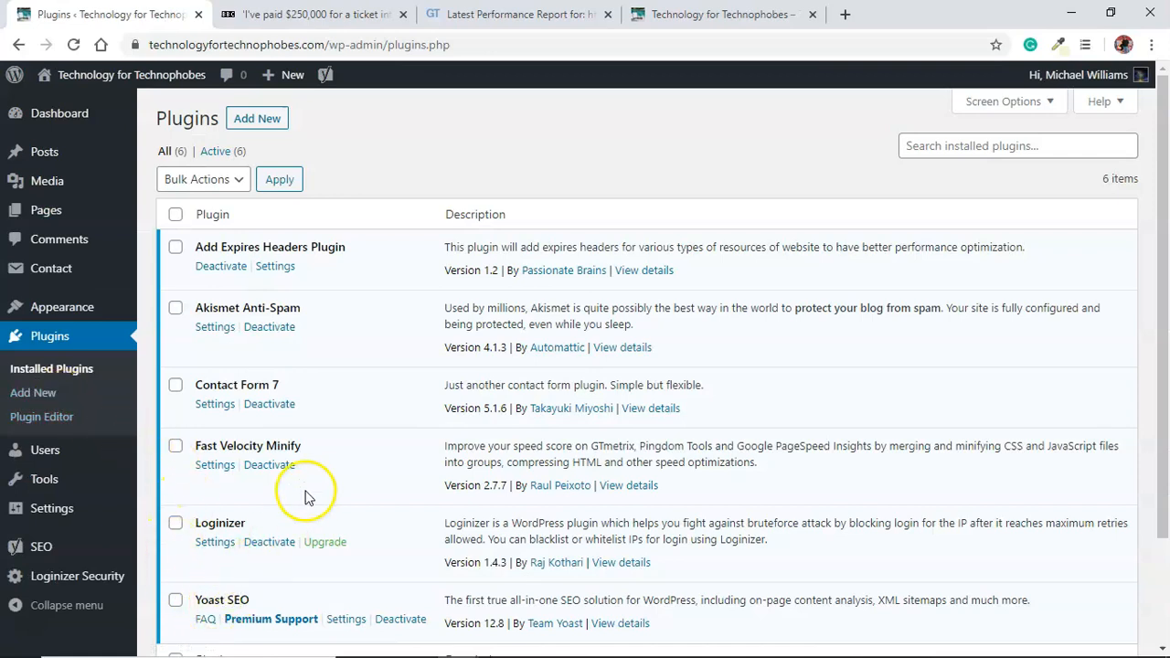
click(967, 146)
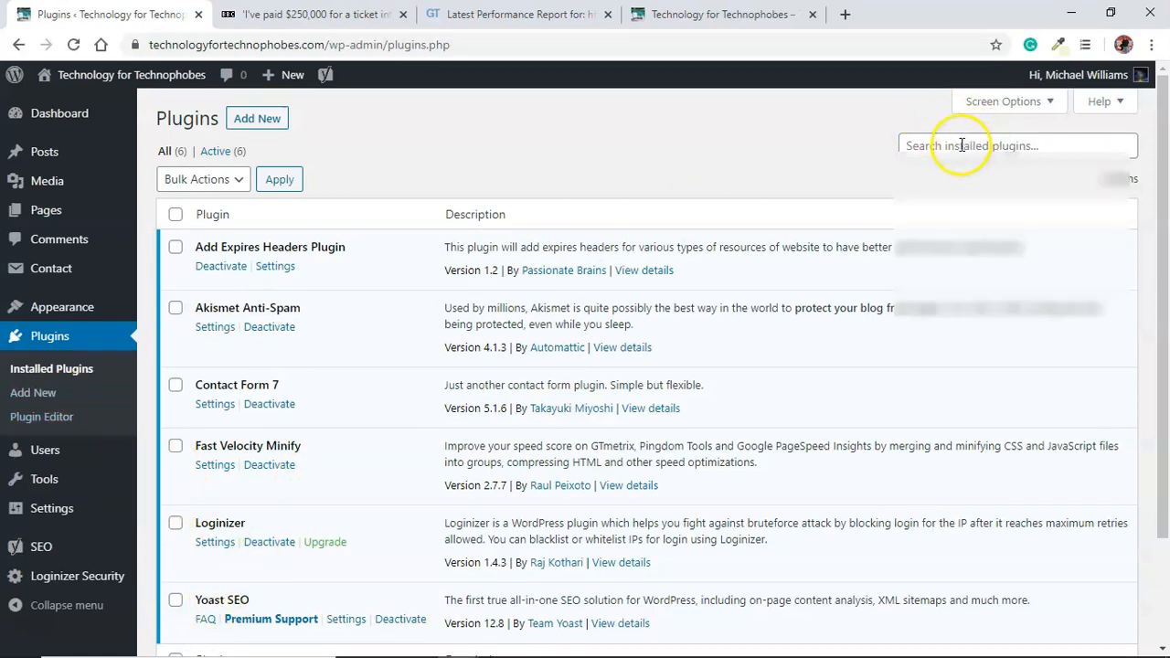
click(962, 146)
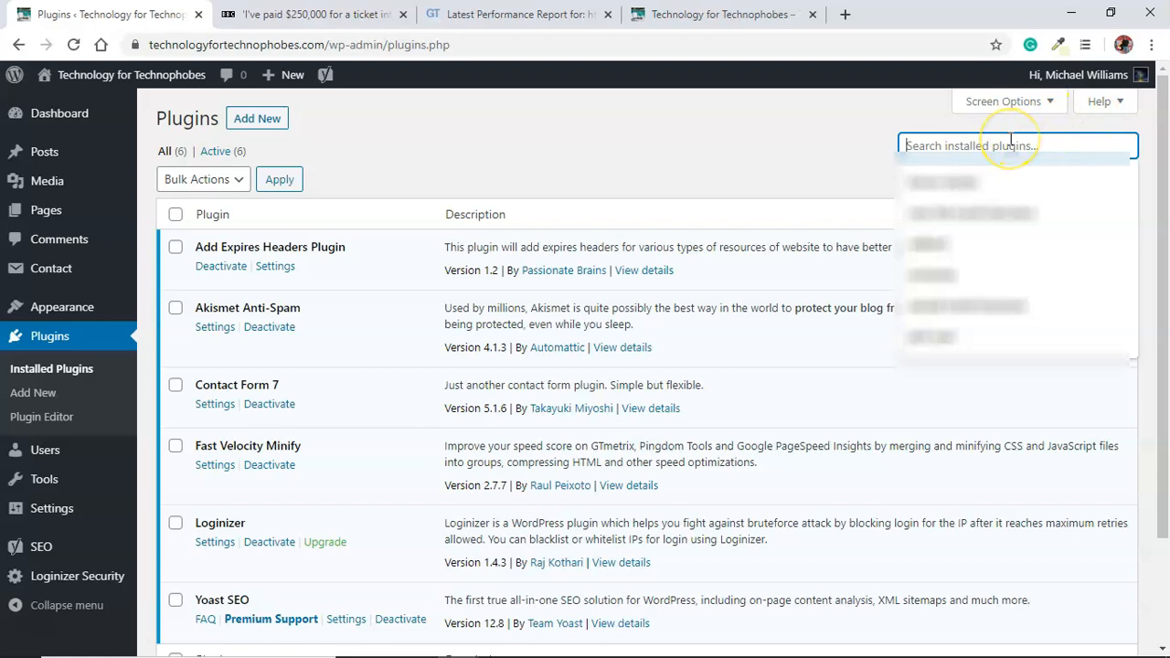
text(g)
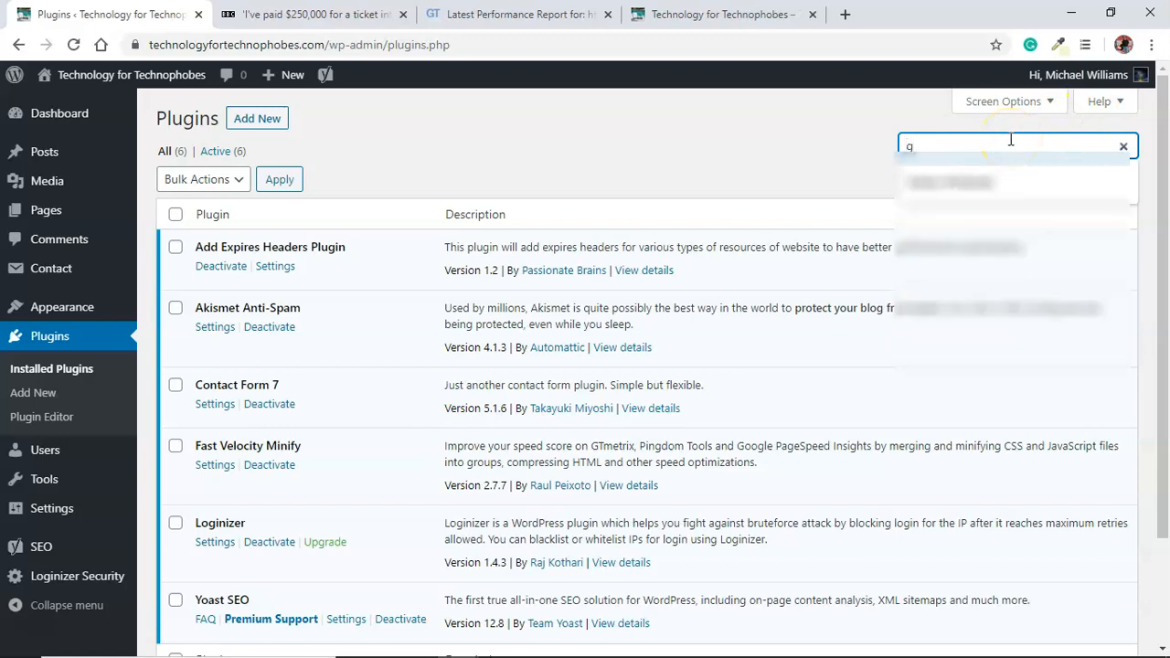
text(p)
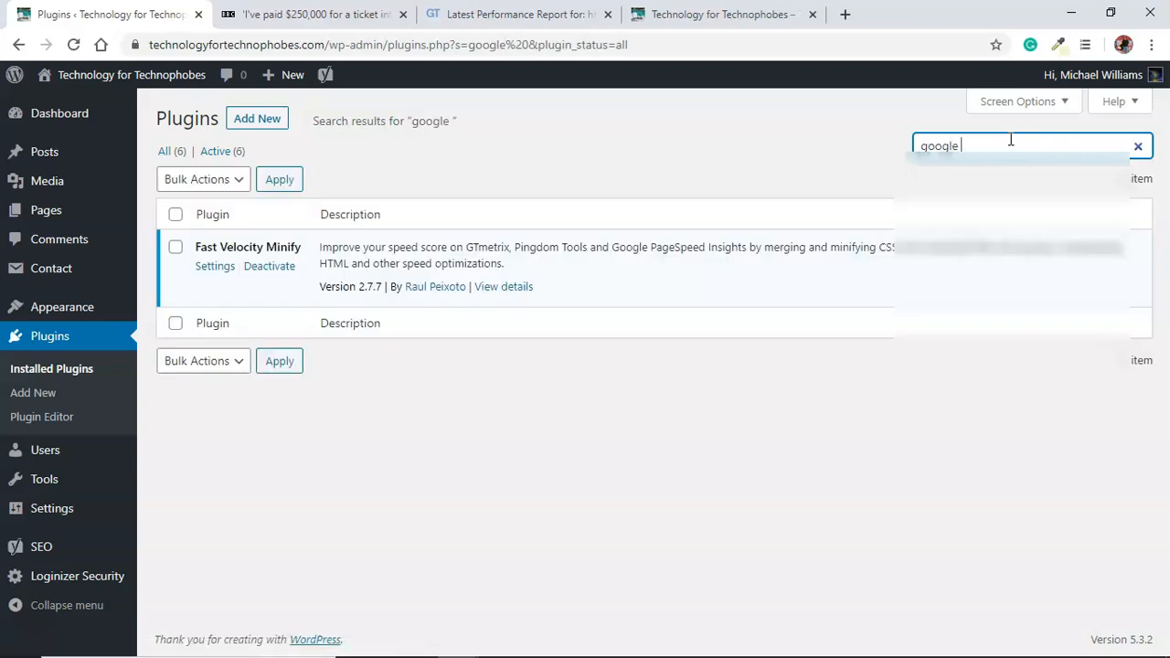
Search for new plugins to add with the keyword "google analytics"
click(259, 124)
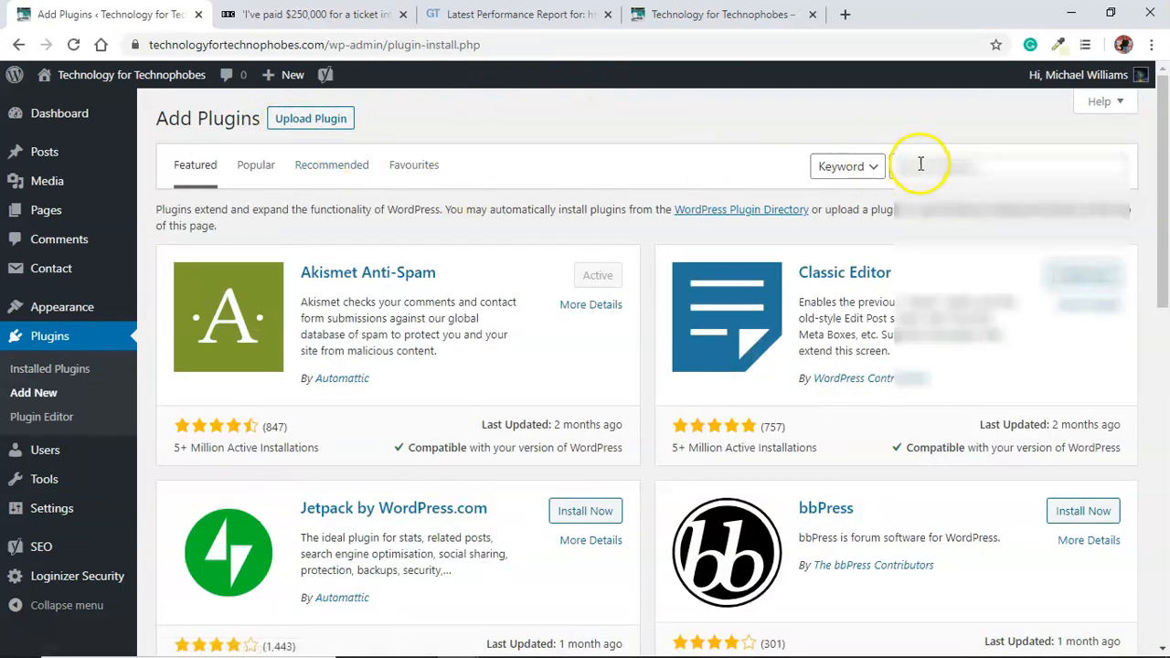
click(919, 166)
text(la)
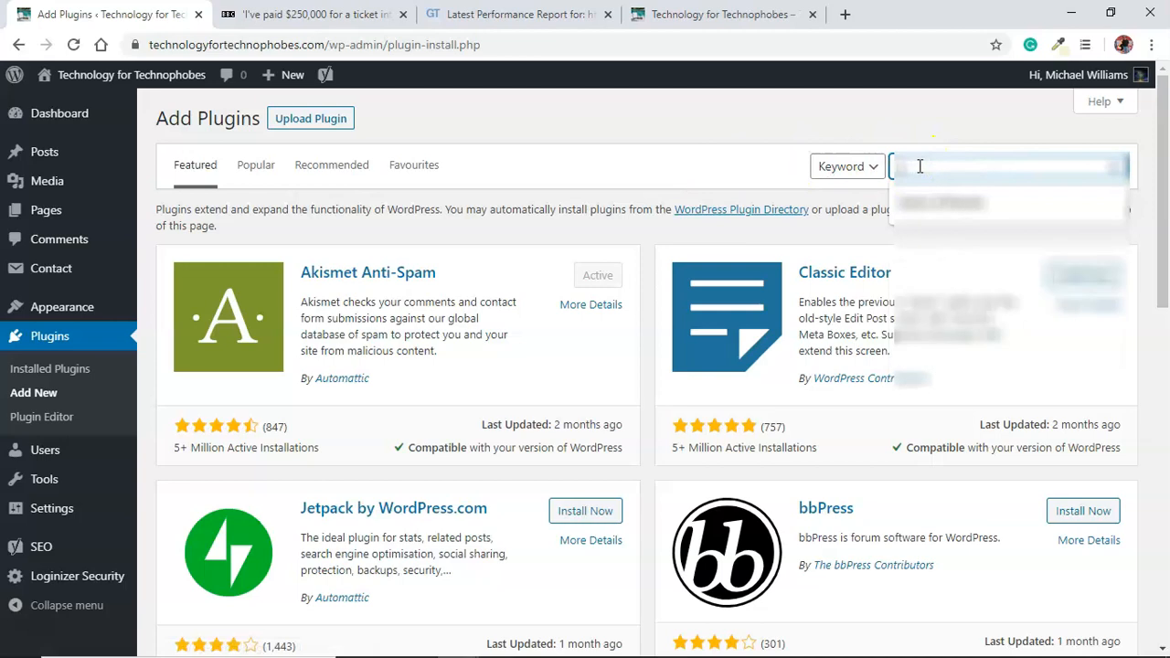
text(zy)
text(l)
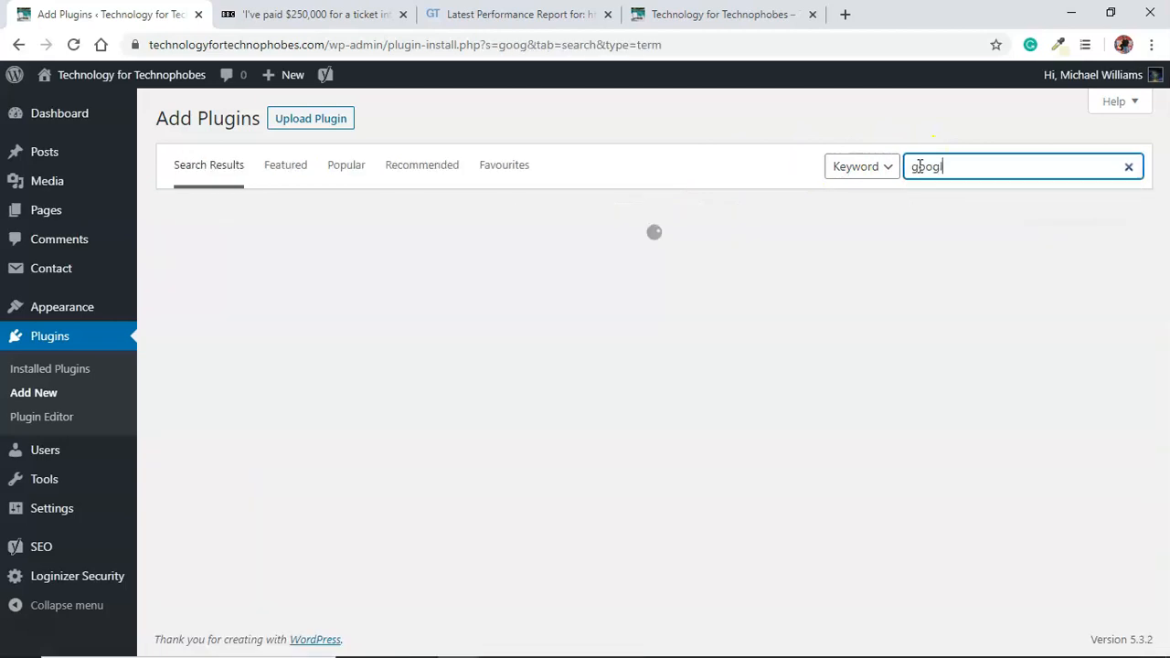
text(e analytics)
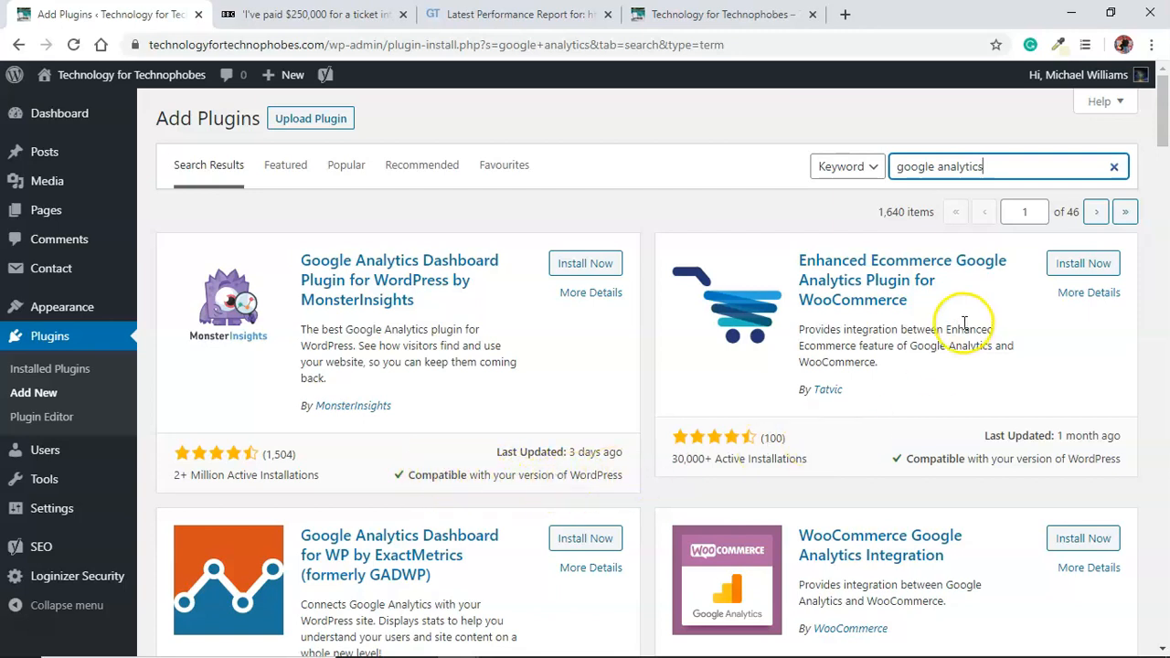
Browse the Google Analytics plugins and install Google Analytics Dashboard Plugin for WordPress by MonsterInsights
drag(1165, 134, 1167, 236)
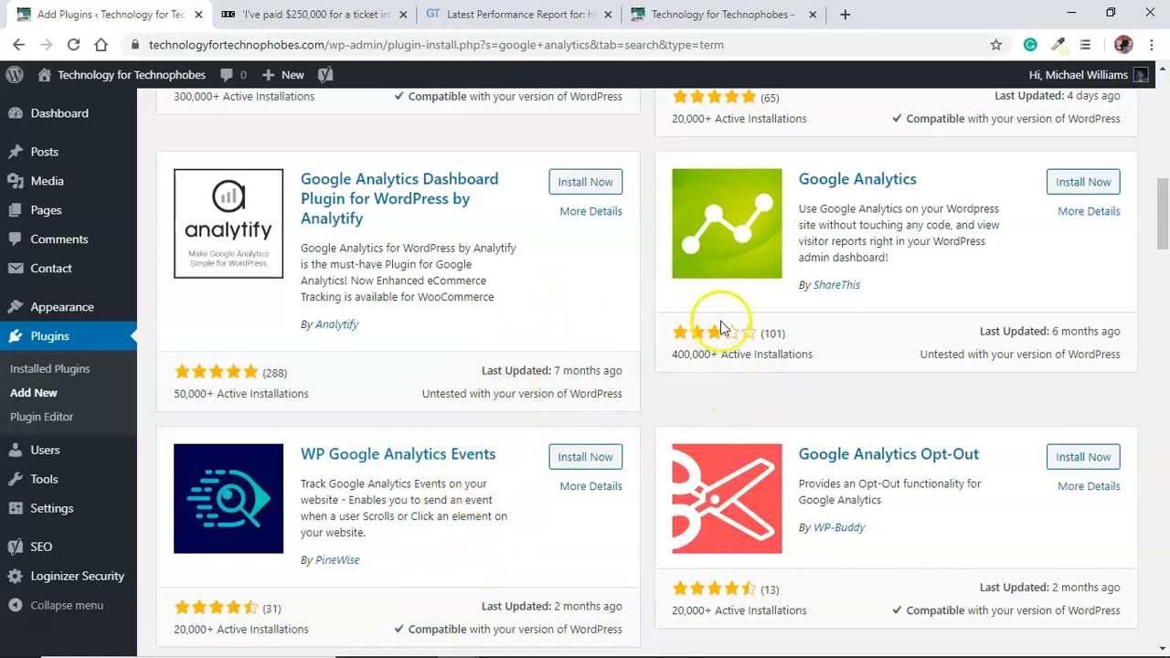
drag(1164, 228, 1163, 128)
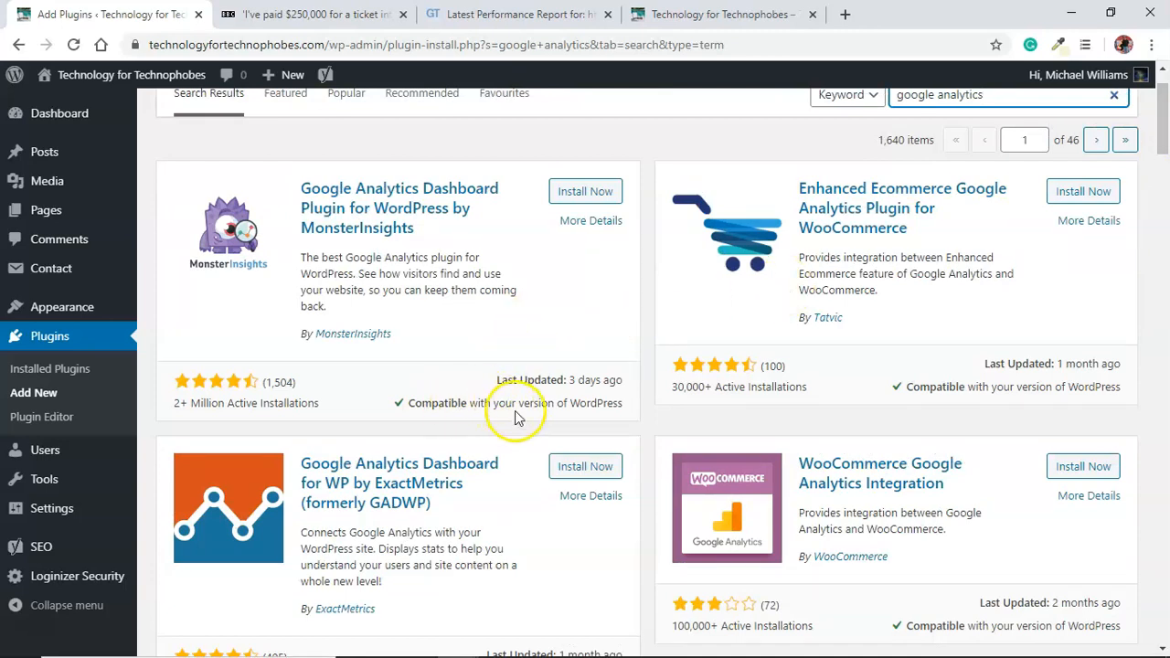
click(569, 203)
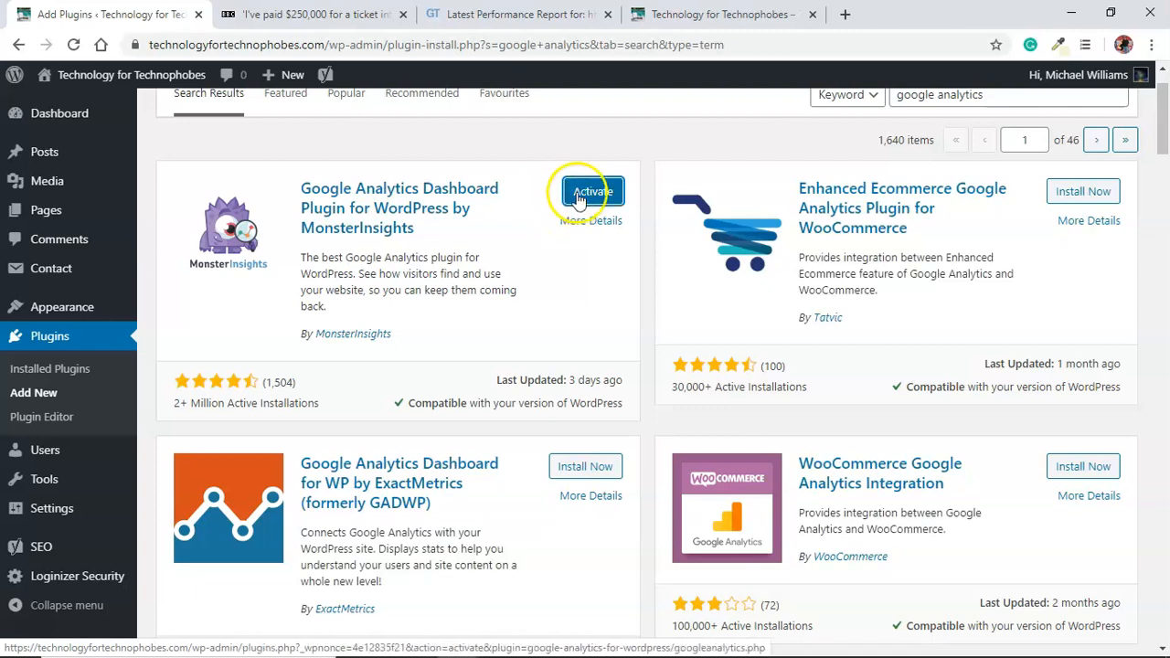
Activate the MonsterInsights Google Analytics plugin and launch its setup wizard
click(578, 199)
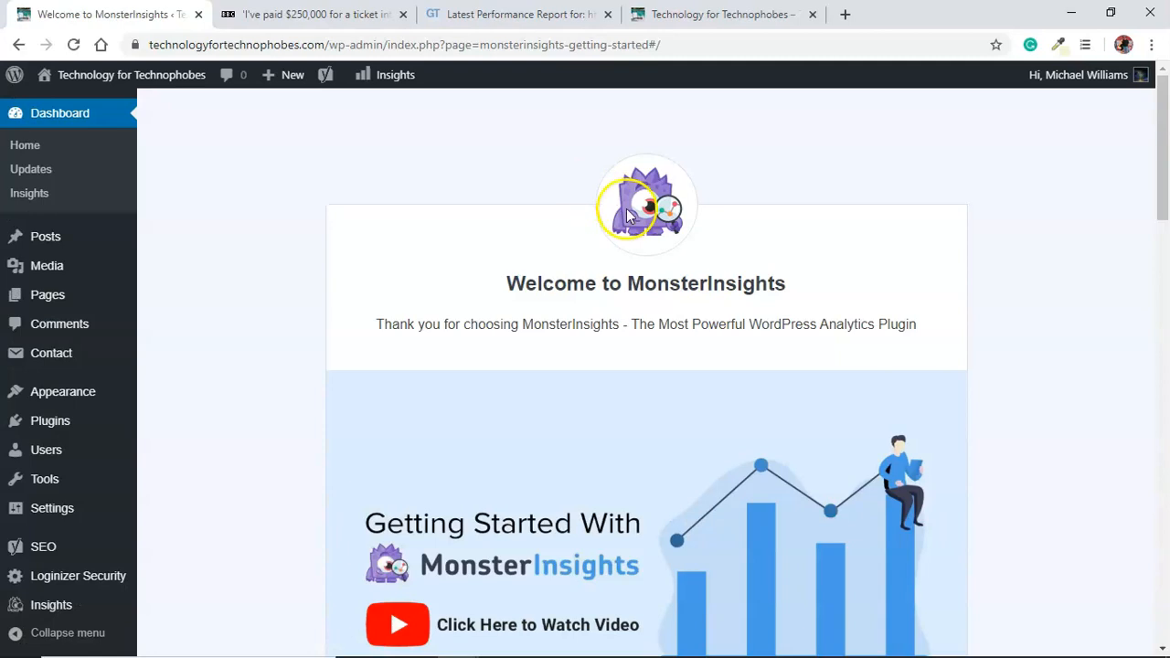
drag(1163, 196, 1165, 262)
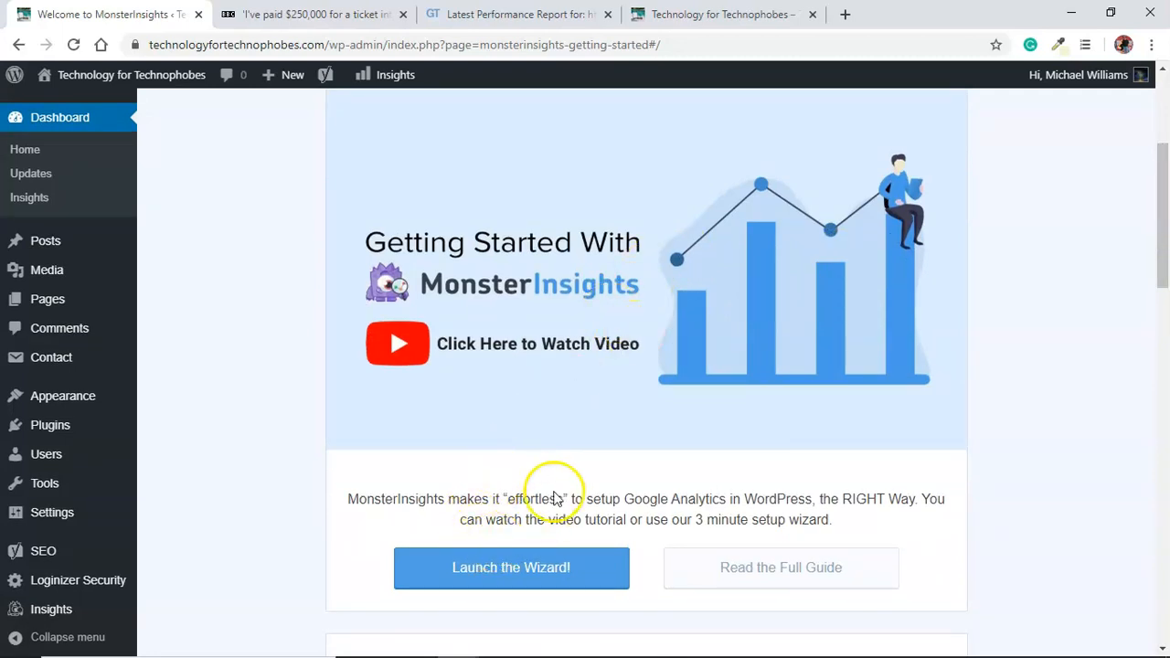
click(476, 585)
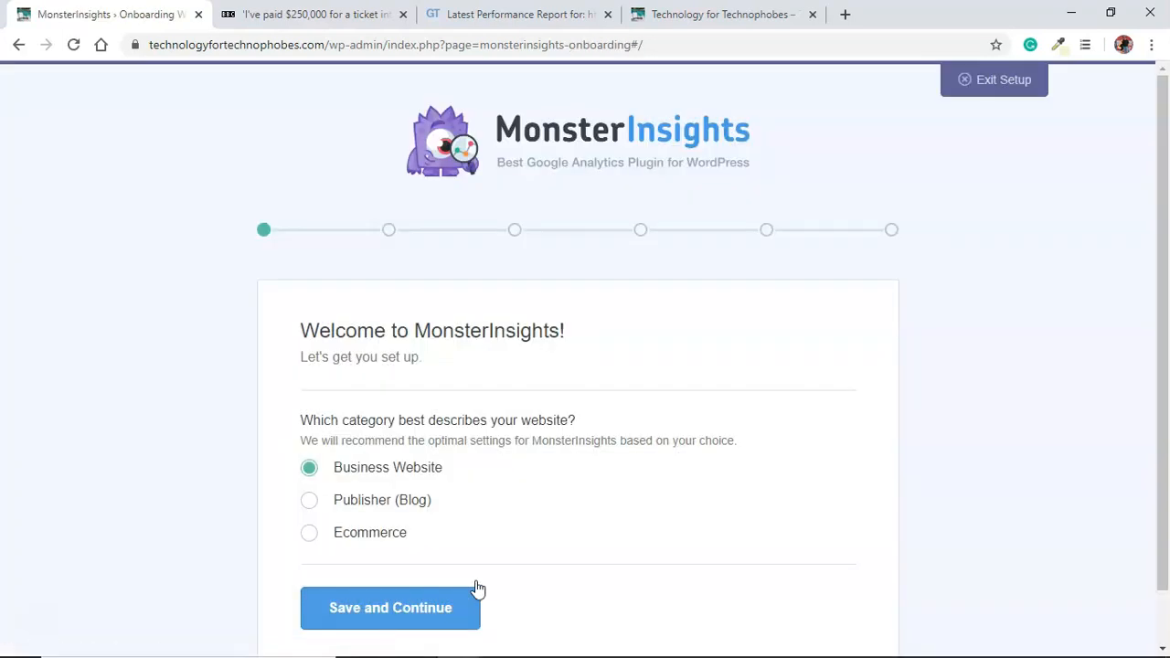
Set the website category to Publisher (Blog), save it, and exit the MonsterInsights setup without connecting an Analytics account
click(311, 501)
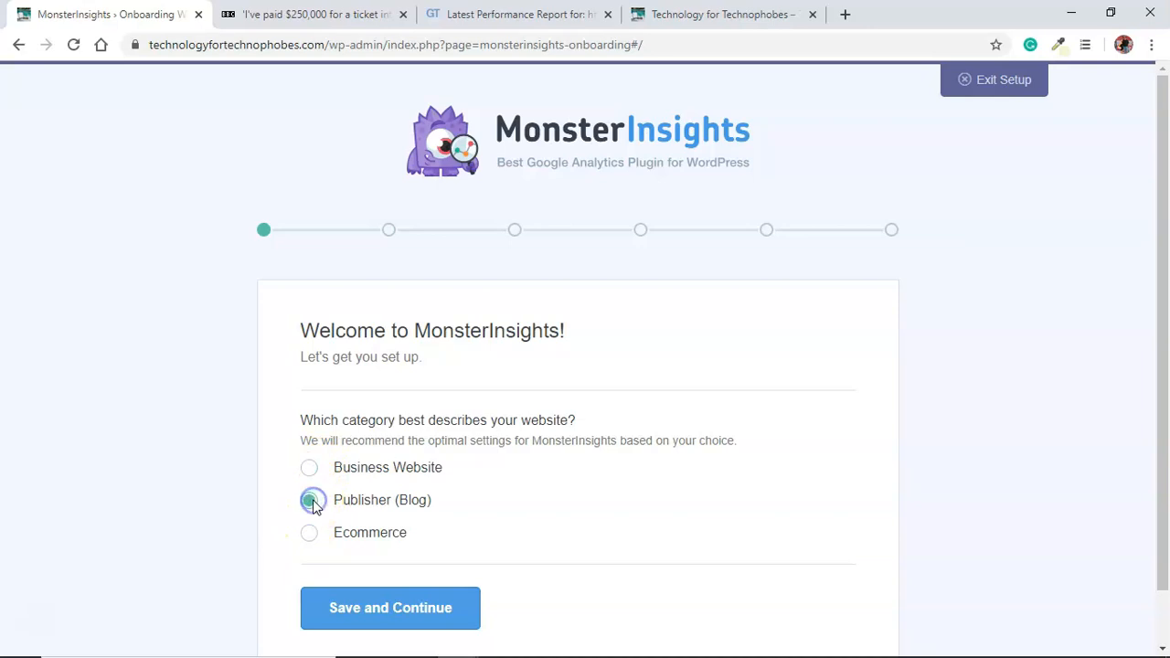
click(332, 611)
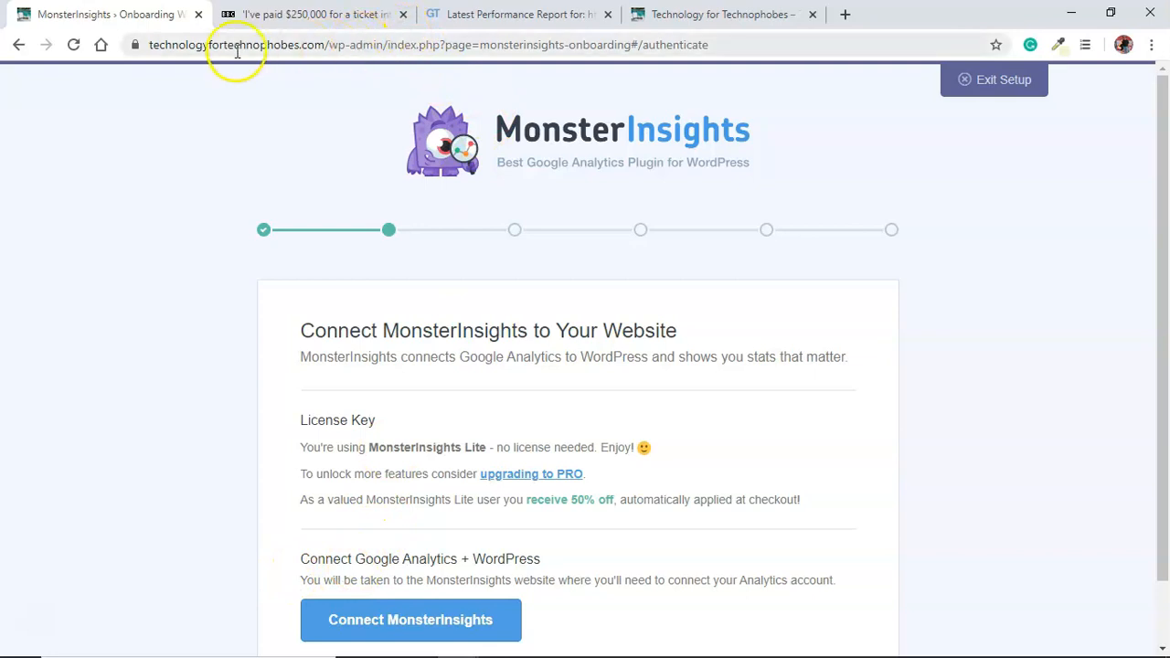
click(962, 81)
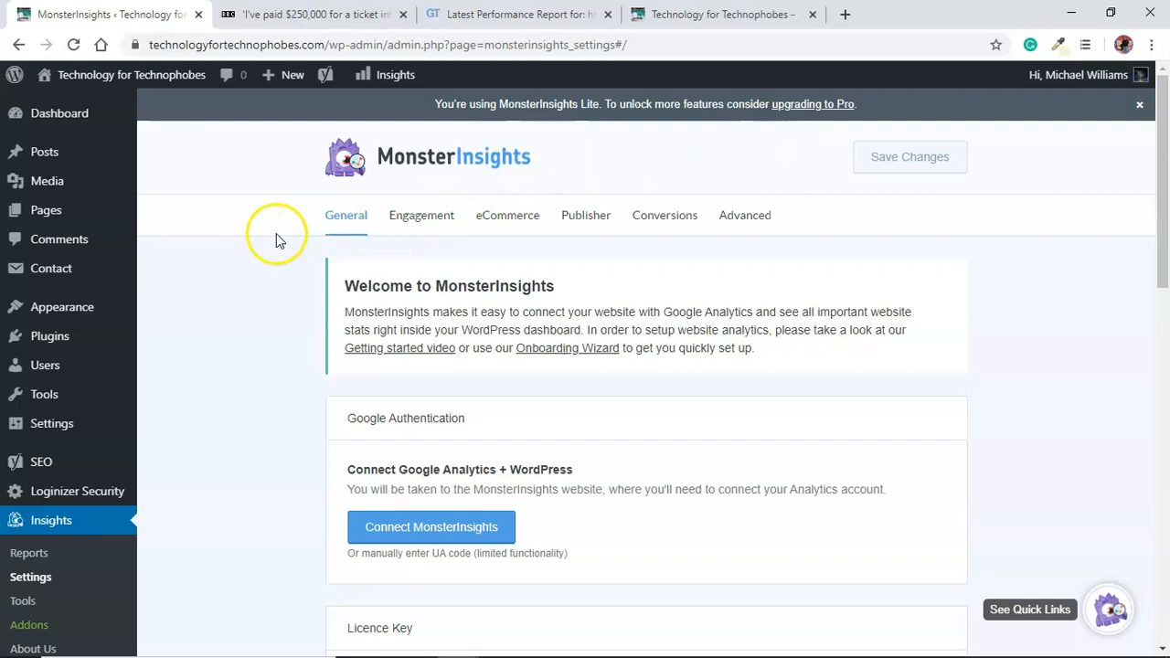
Search for new plugins to add with the keyword "hummingbird"
click(69, 350)
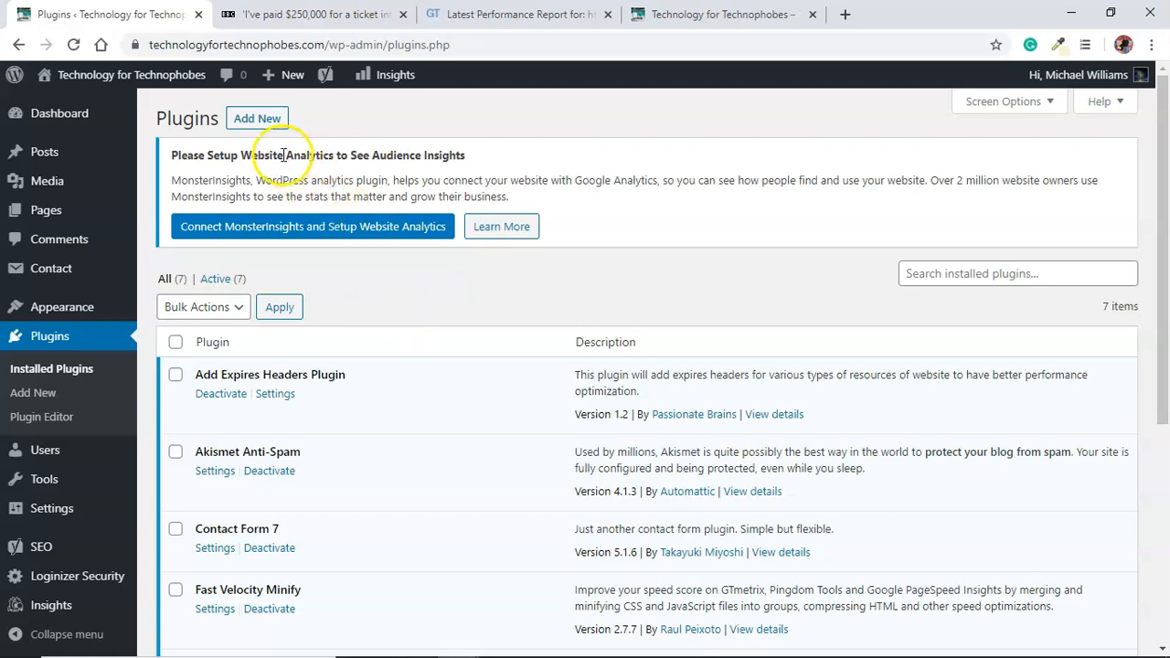
click(257, 119)
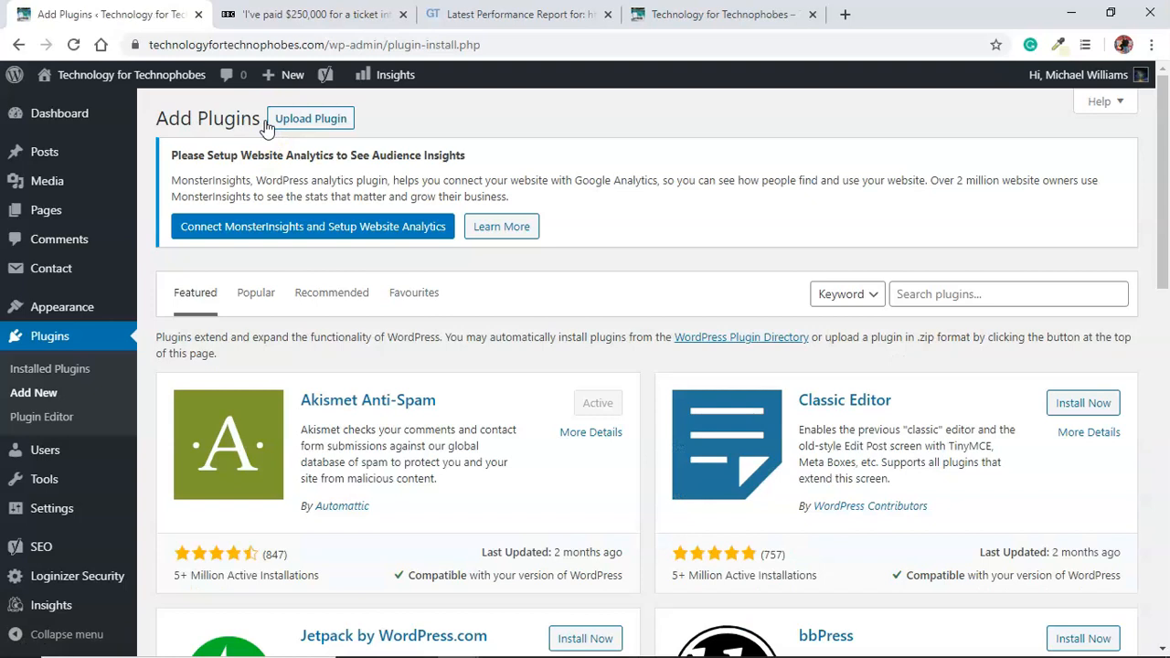
click(938, 293)
text(humm)
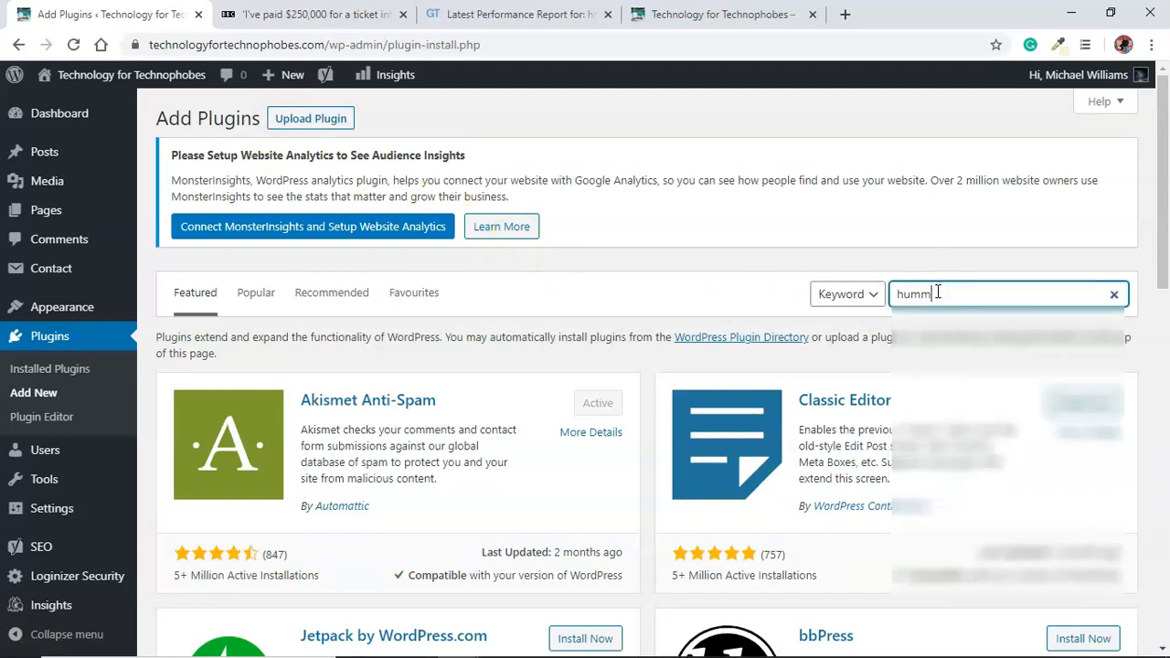
text(ingbird)
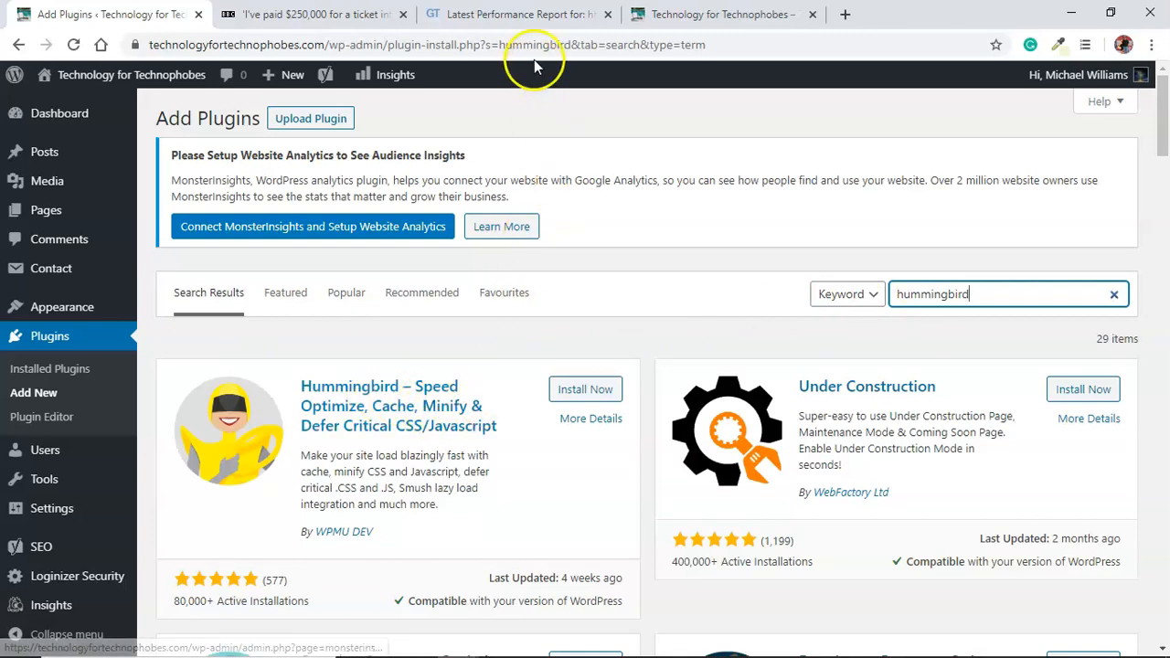
Switch to the GTmetrix report for technologyfortechnophobes.com and re-test the site's performance before installing Hummingbird
click(542, 22)
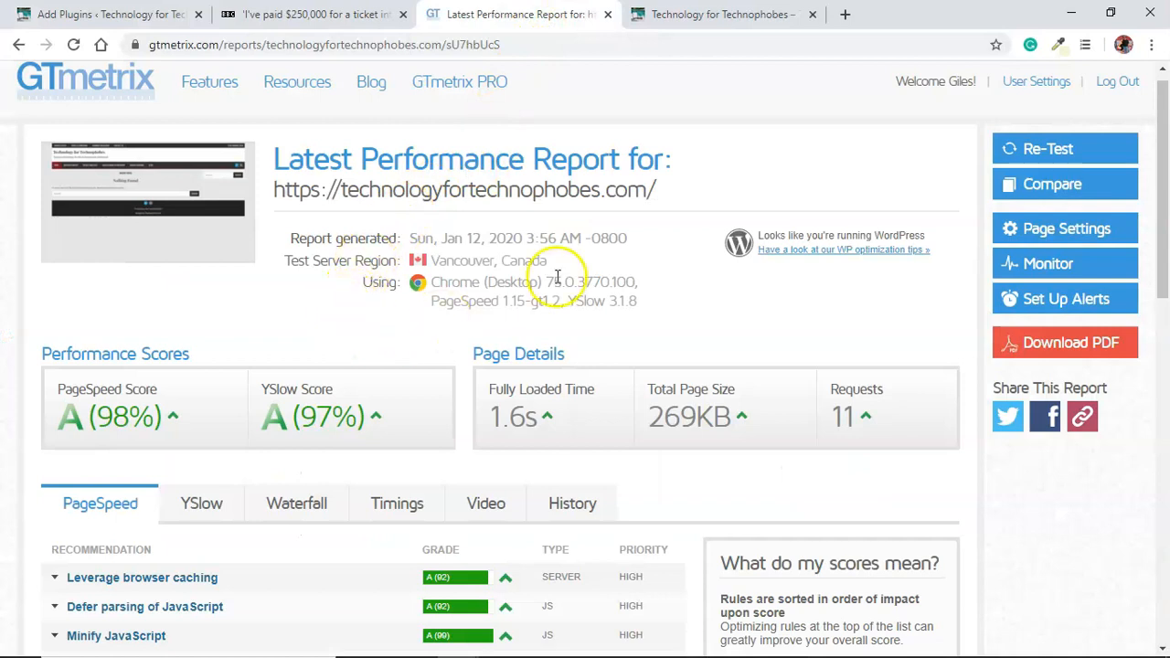
click(1017, 149)
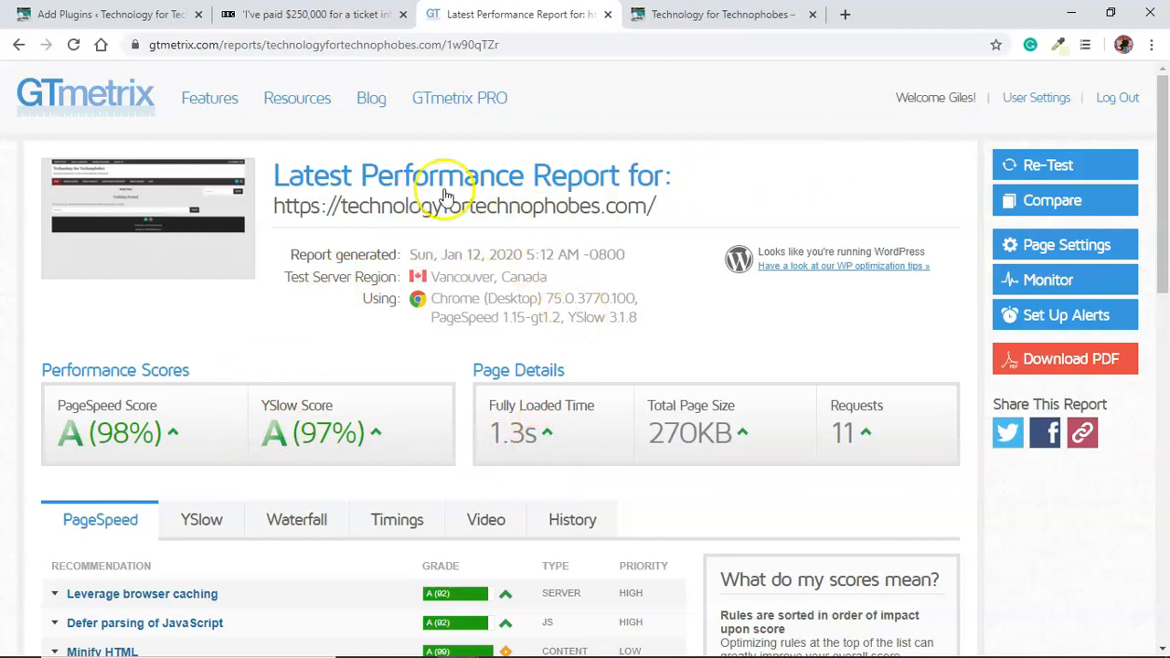
Return to the WordPress plugin search, then install and activate Hummingbird – Speed Optimize, Cache, Minify & Defer Critical CSS/Javascript
click(161, 17)
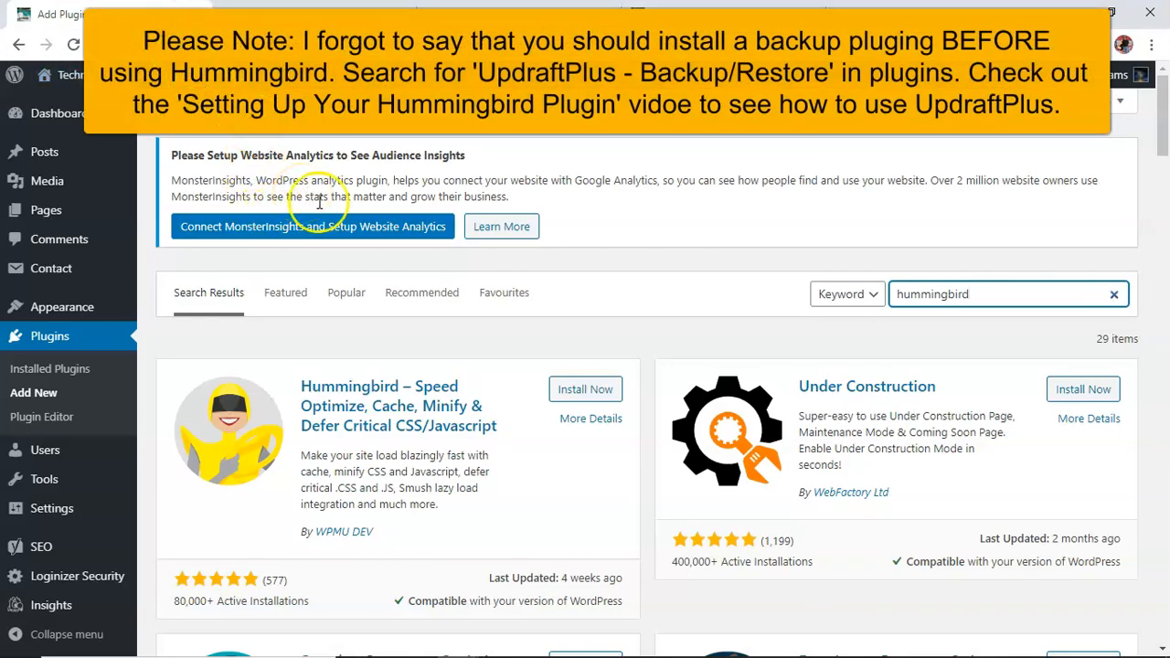
click(574, 391)
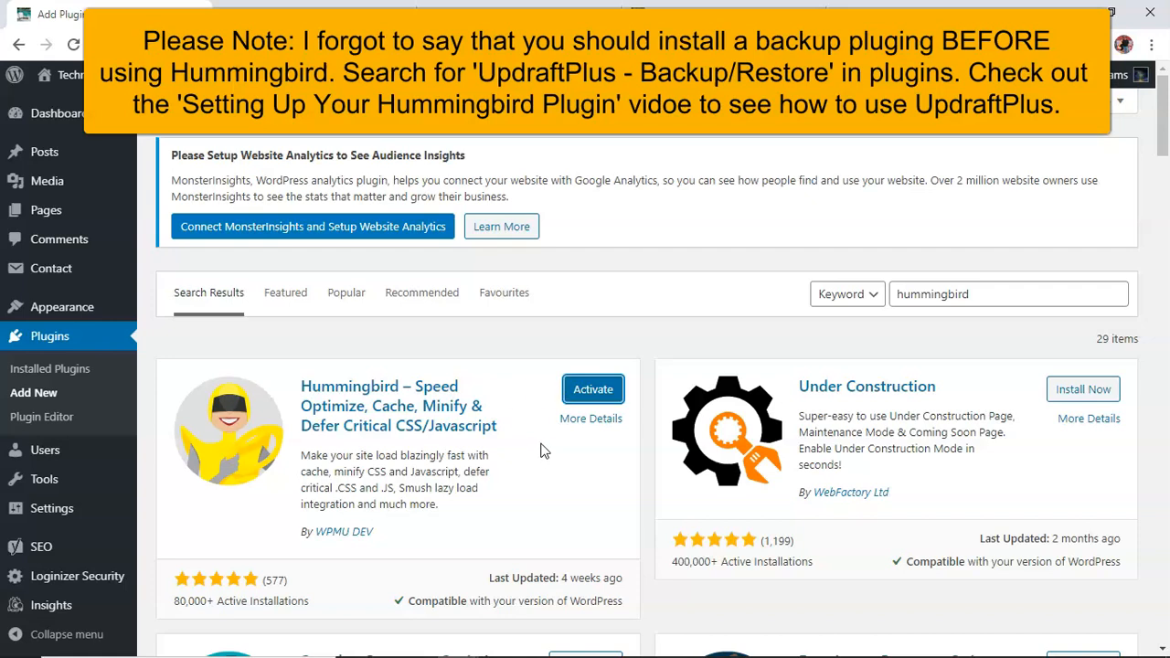
click(578, 391)
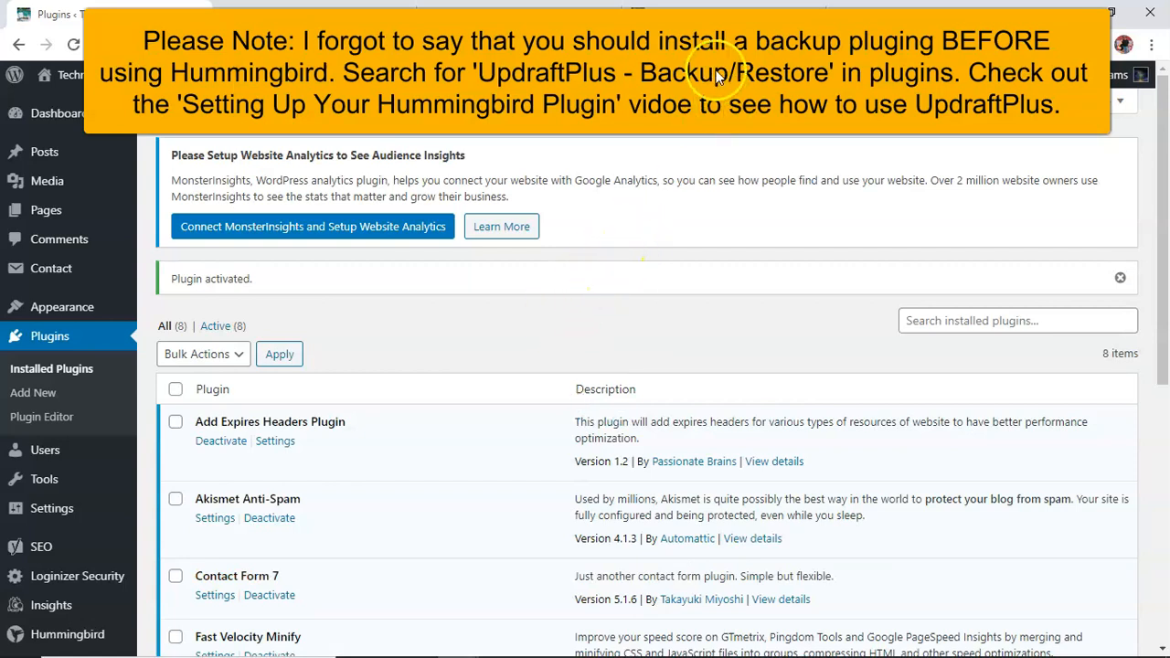
Switch to GTmetrix and re-test the site's performance with Hummingbird active
click(544, 19)
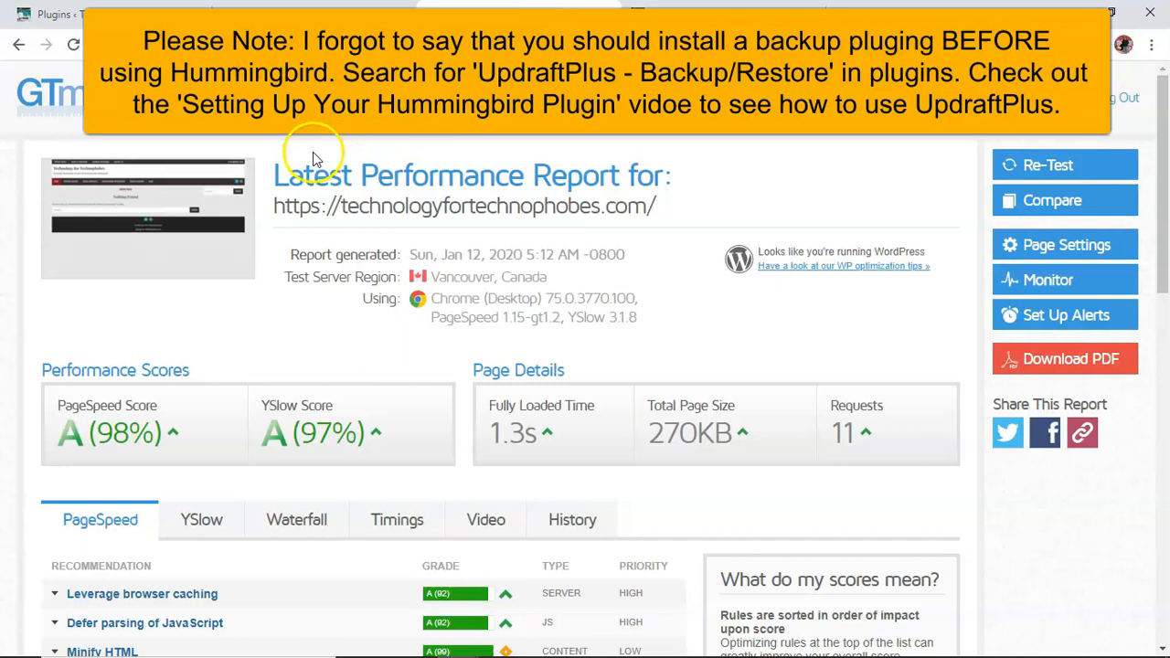
click(1025, 165)
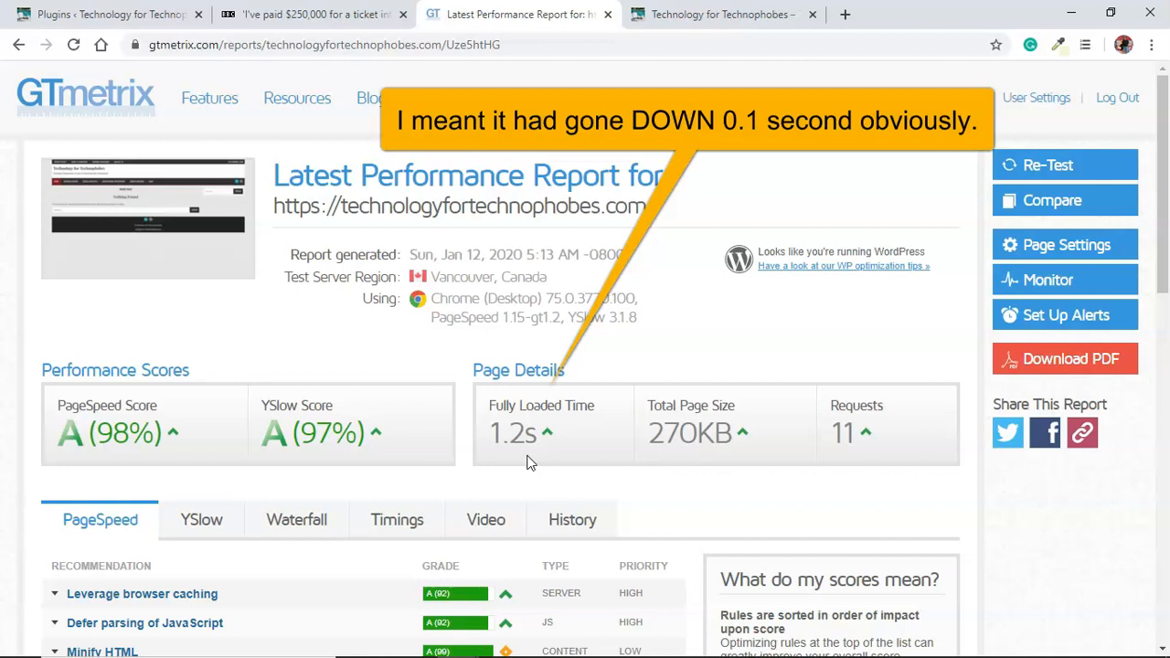
Return to the WordPress installed plugins and look over the Hummingbird options, including Performance Test
click(131, 16)
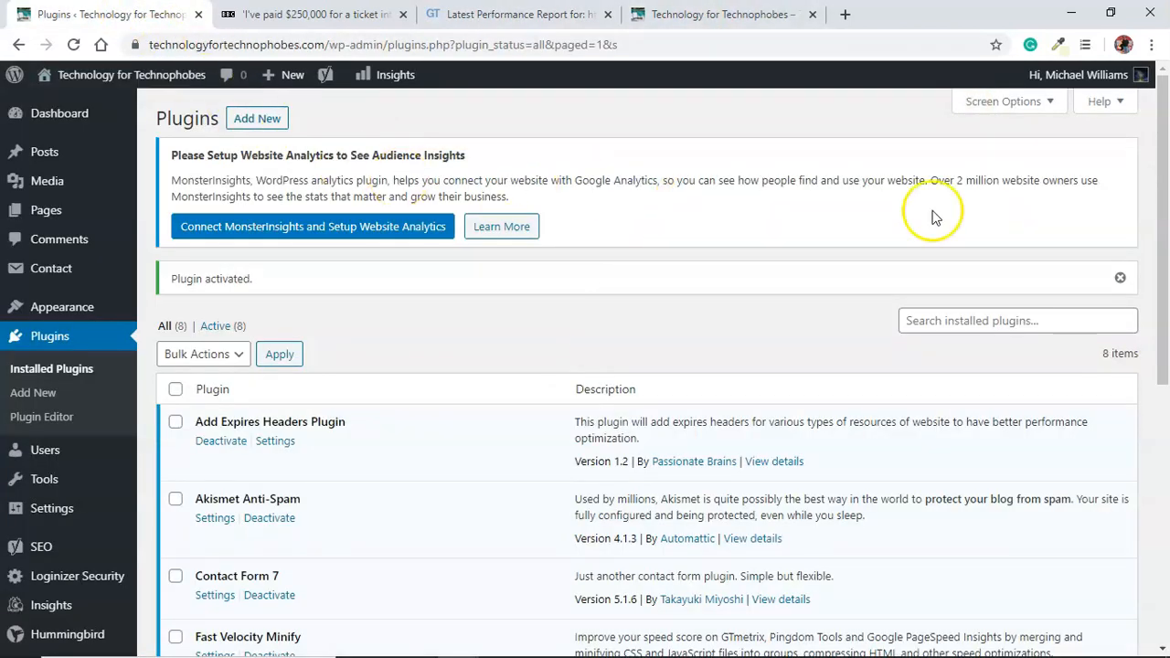
drag(1164, 203, 1163, 447)
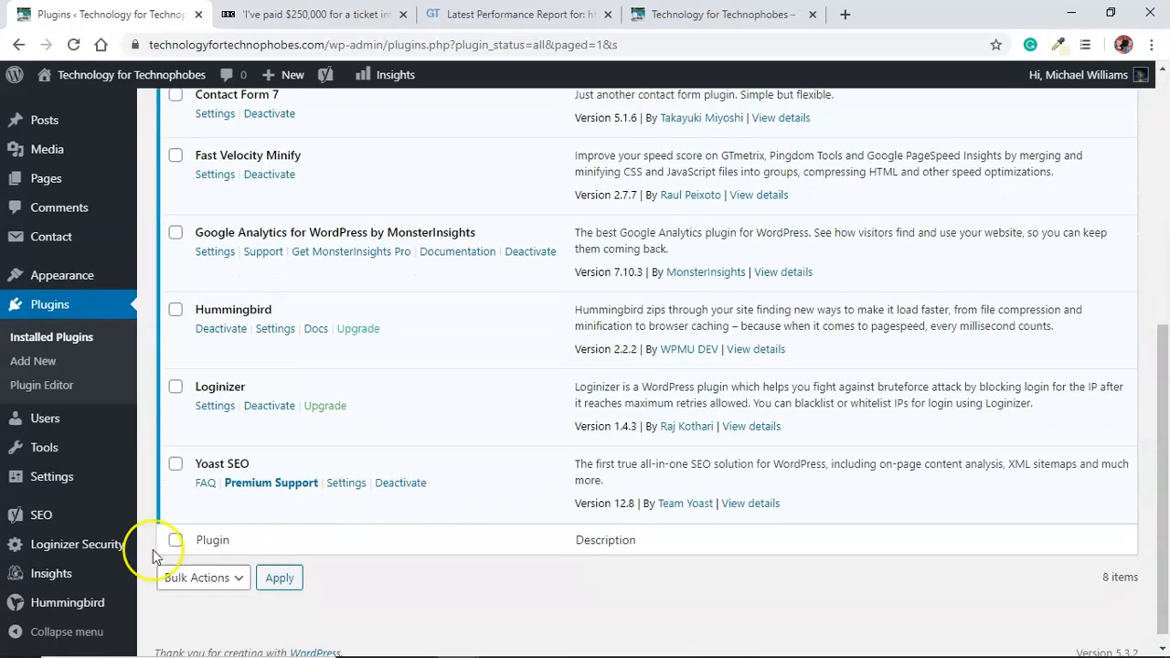
mouse_move(104, 618)
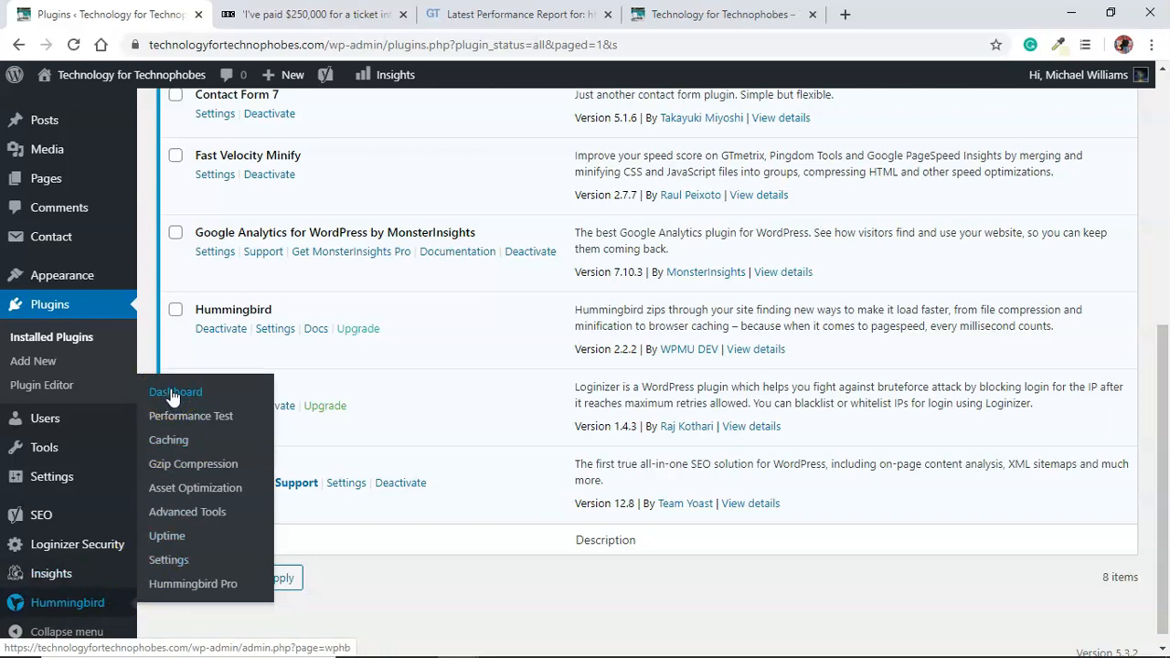
click(170, 420)
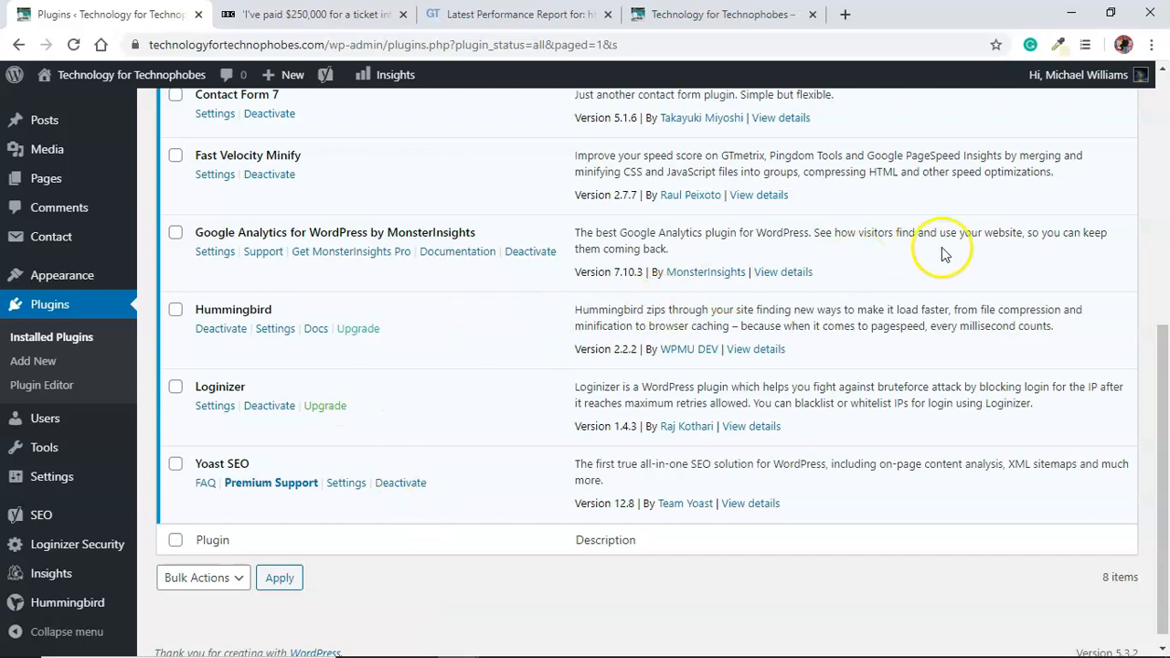
Review the list of installed plugins from Add Expires Headers down to Yoast SEO
click(1164, 150)
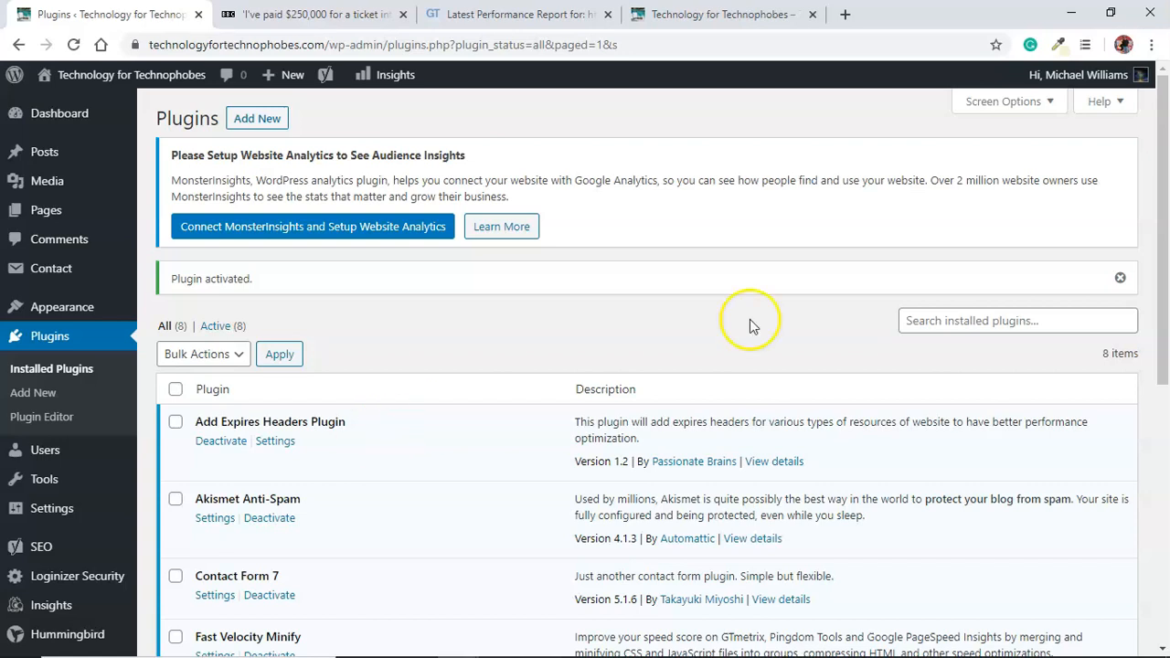
drag(1161, 250, 1164, 284)
drag(1164, 338, 1161, 502)
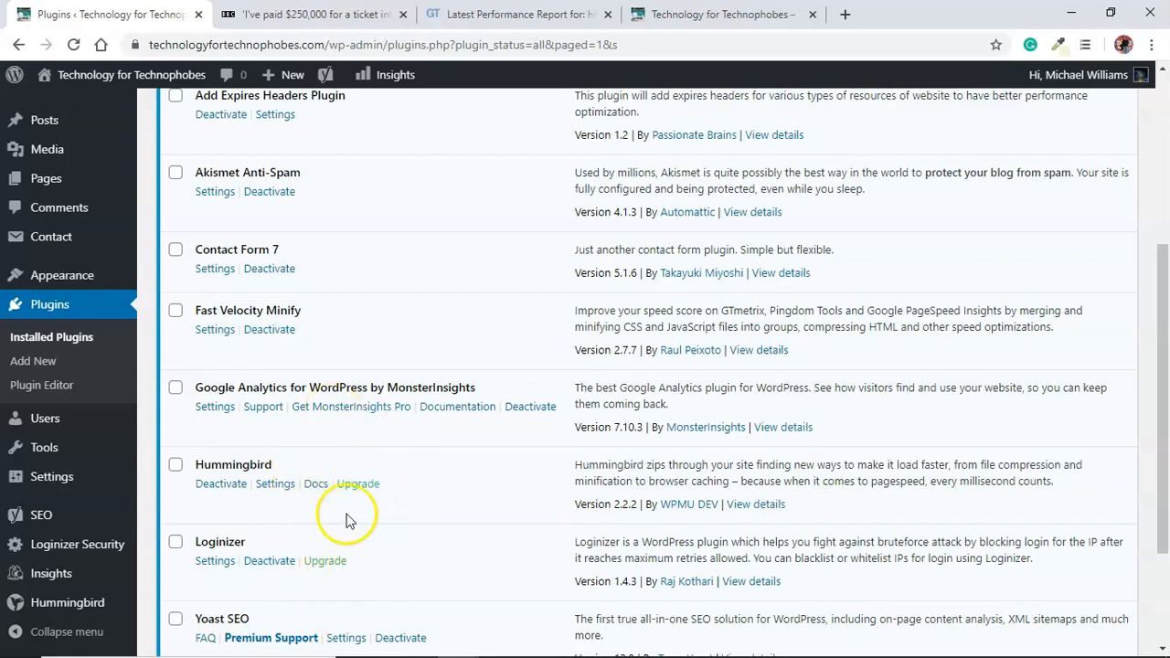
mouse_move(334, 629)
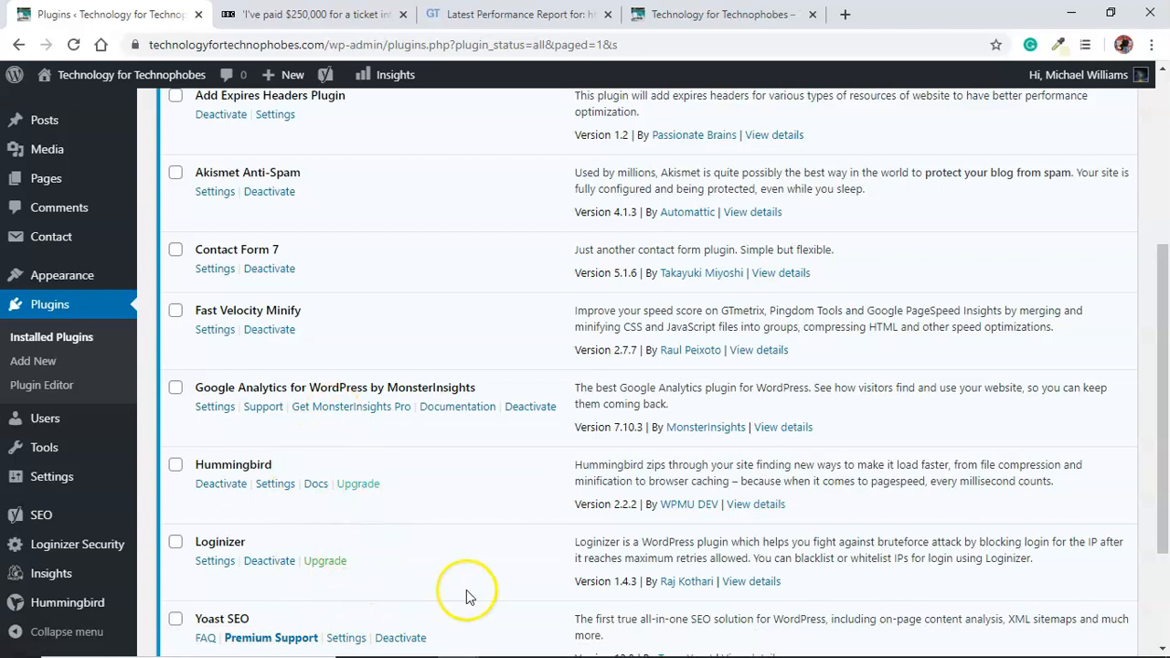